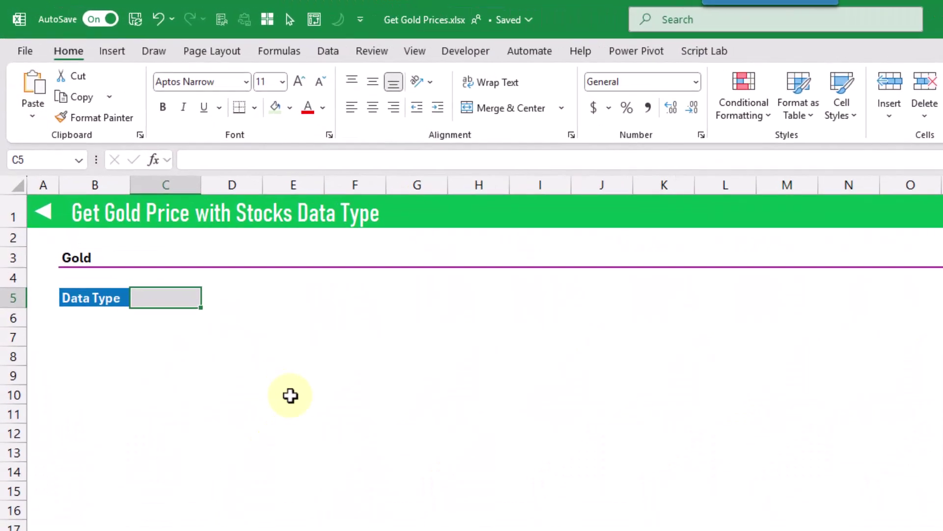
Enter 'gold' in C5 and convert it to a Stocks data type, resolving to GOLD AND GEMSTONE MINING INC
{"action": "type", "text": "gold"}
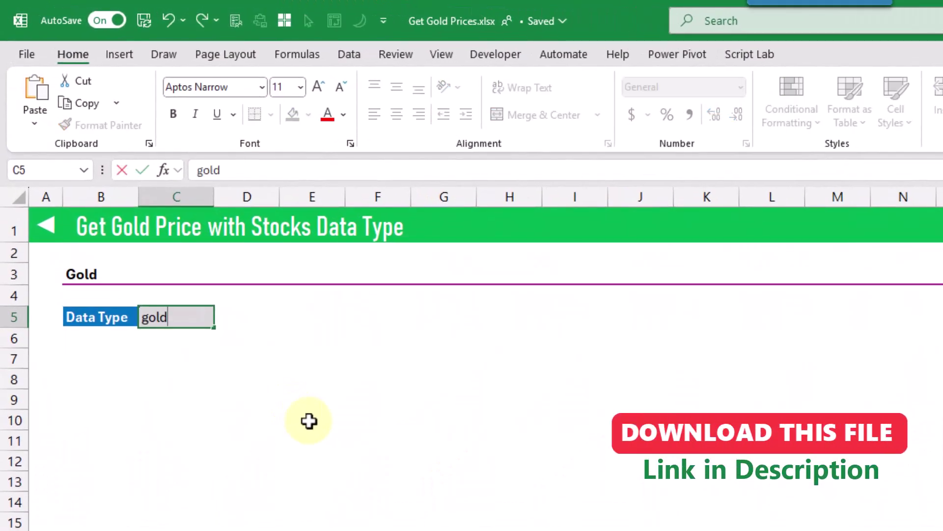
{"action": "key", "text": "Return"}
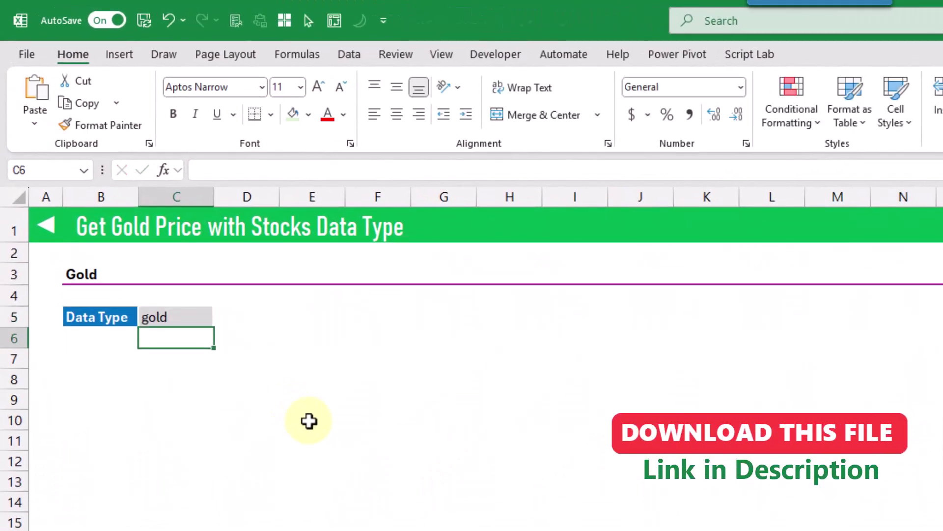
{"action": "key", "text": "Up"}
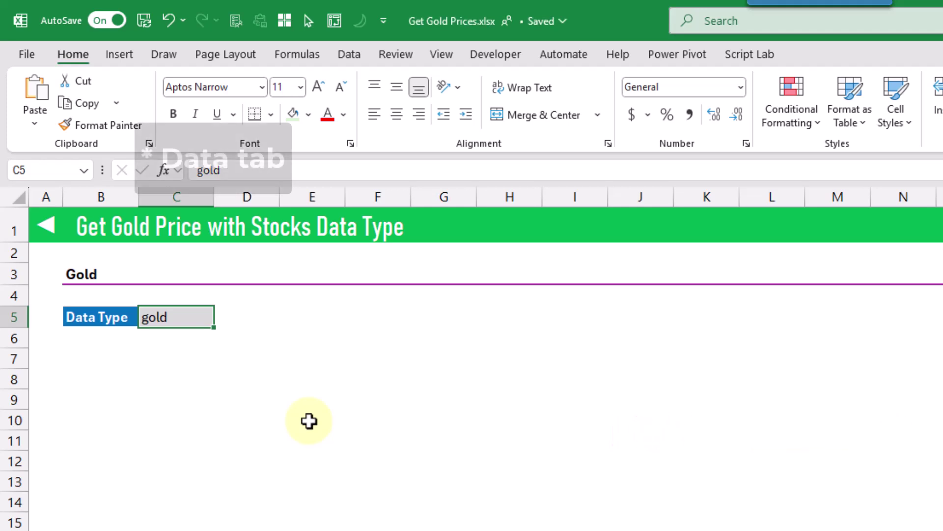
{"action": "left_click", "coordinate": [353, 54]}
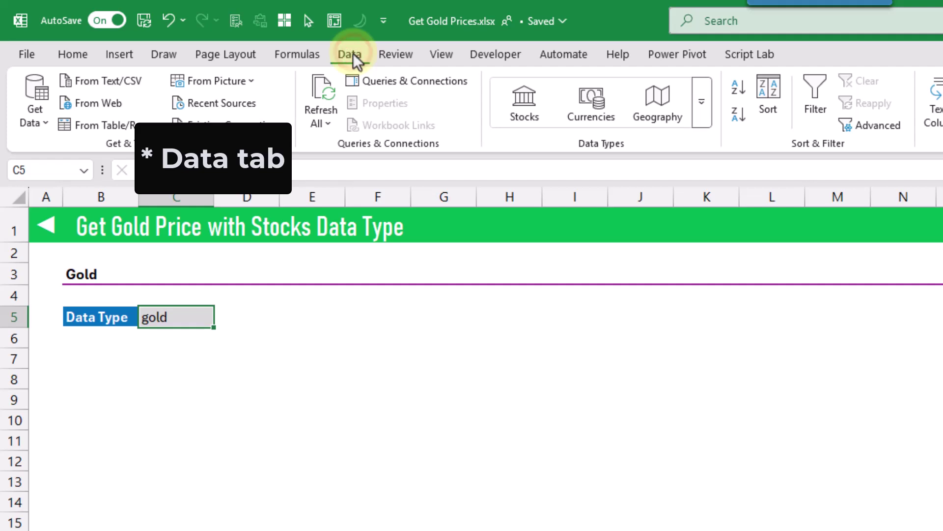
{"action": "left_click", "coordinate": [530, 102]}
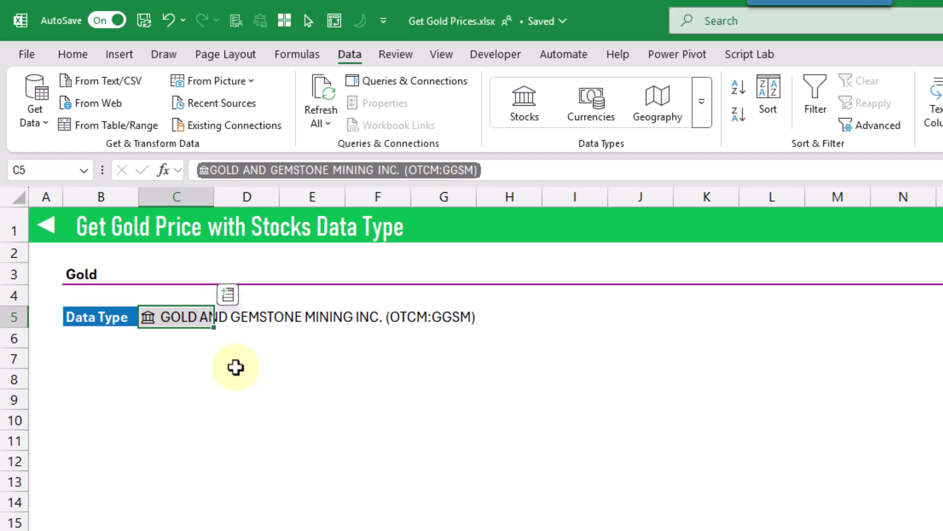
{"action": "right_click", "coordinate": [183, 318]}
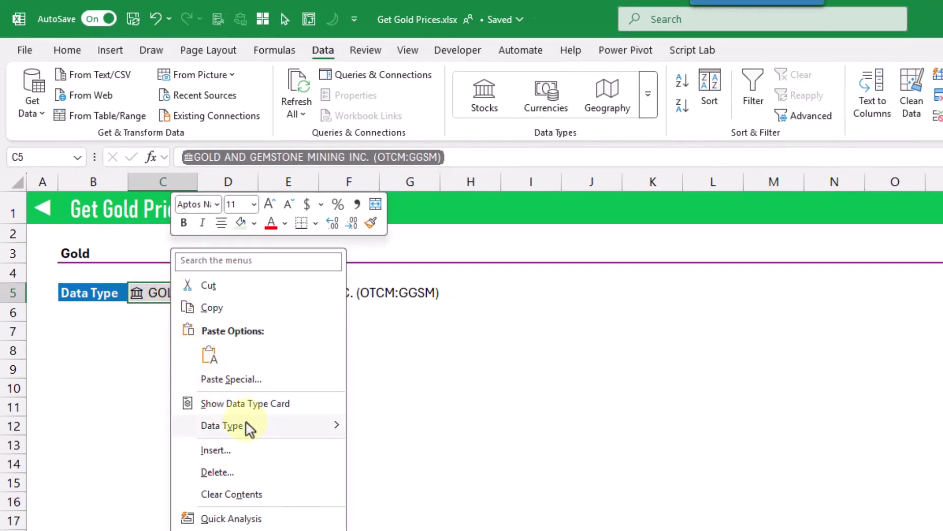
{"action": "mouse_move", "coordinate": [246, 426]}
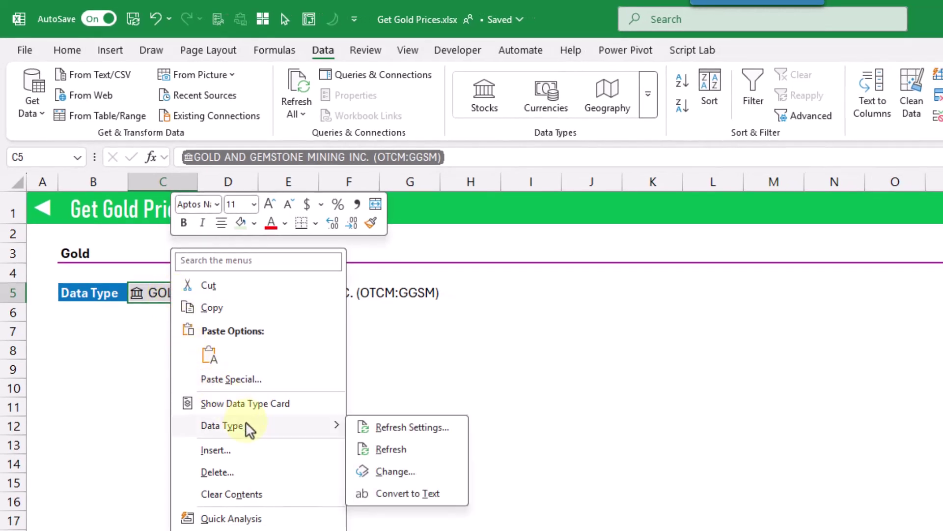
{"action": "left_click", "coordinate": [383, 470]}
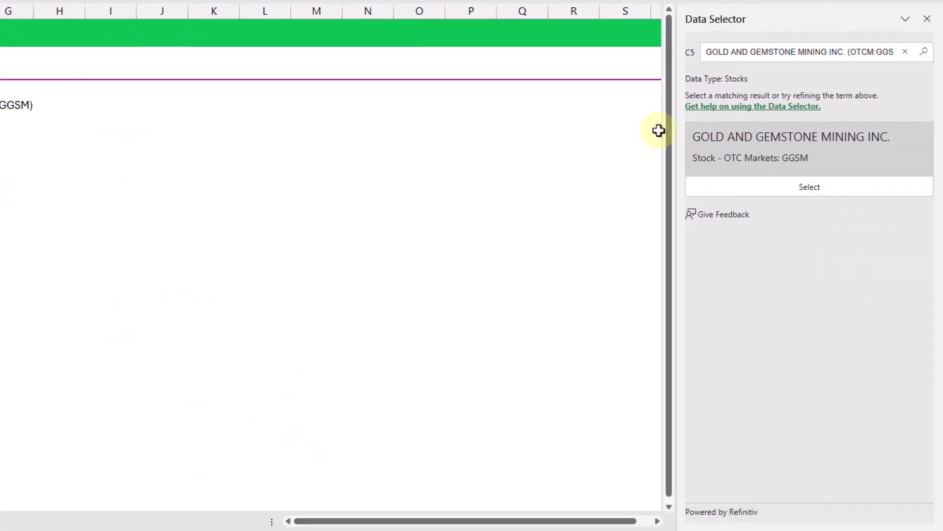
{"action": "left_click", "coordinate": [728, 52]}
{"action": "left_click_drag", "start_coordinate": [729, 52], "coordinate": [939, 63]}
{"action": "key", "text": "BackSpace"}
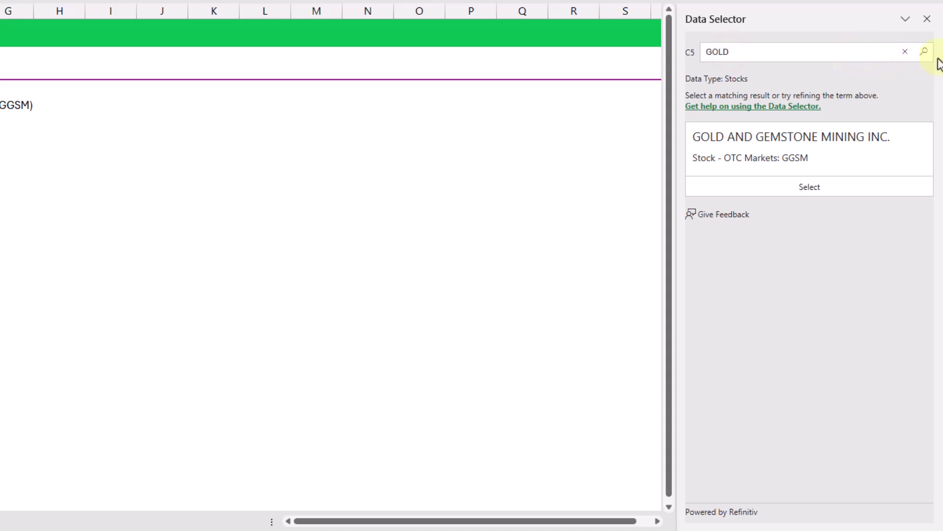
{"action": "left_click", "coordinate": [931, 55]}
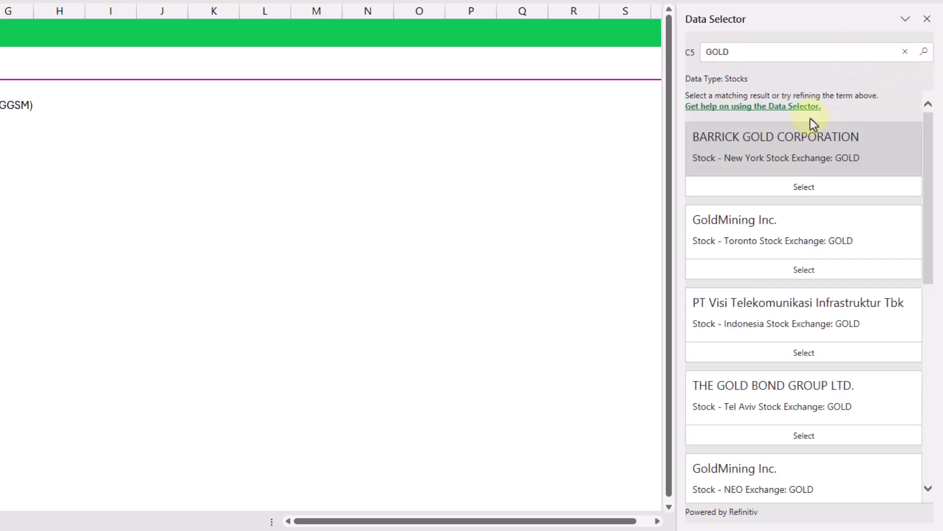
{"action": "scroll", "coordinate": [805, 126], "scroll_direction": "down", "scroll_amount": 1}
{"action": "scroll", "coordinate": [797, 140], "scroll_direction": "down", "scroll_amount": 3}
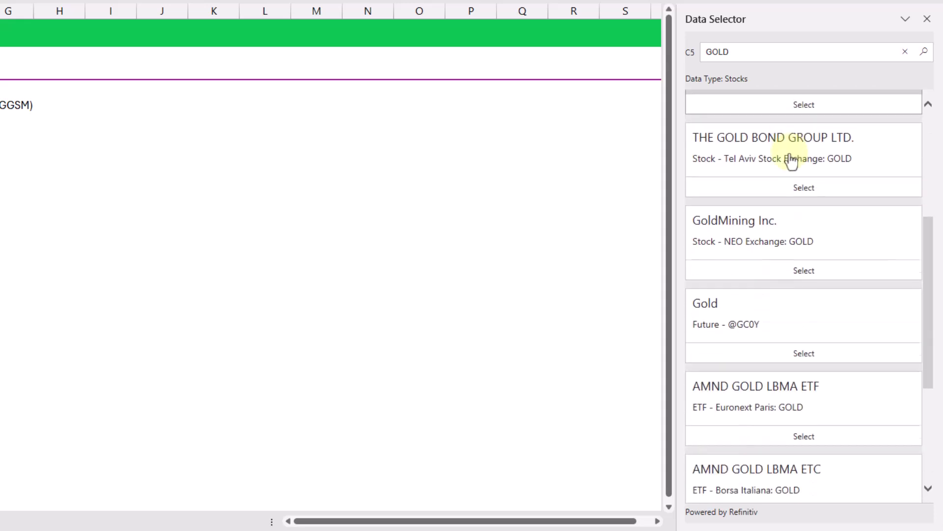
{"action": "left_click", "coordinate": [761, 325]}
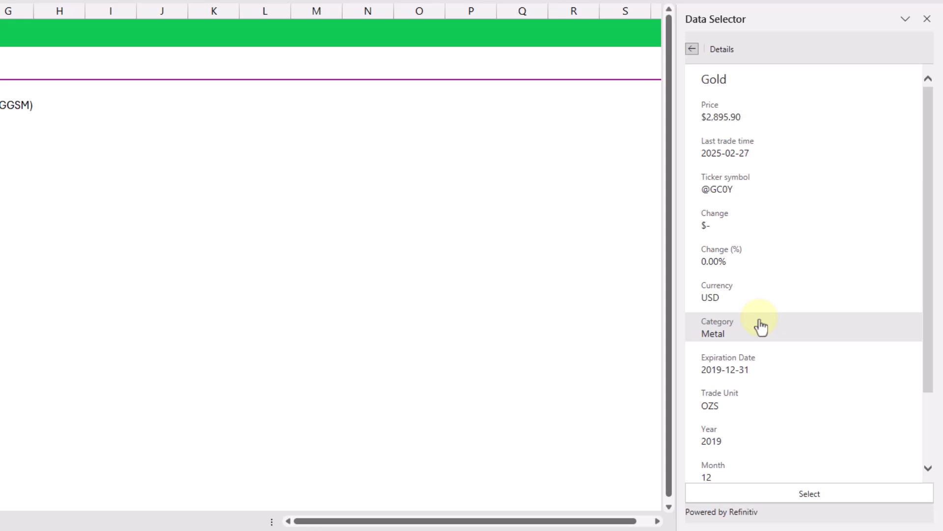
{"action": "left_click", "coordinate": [769, 494]}
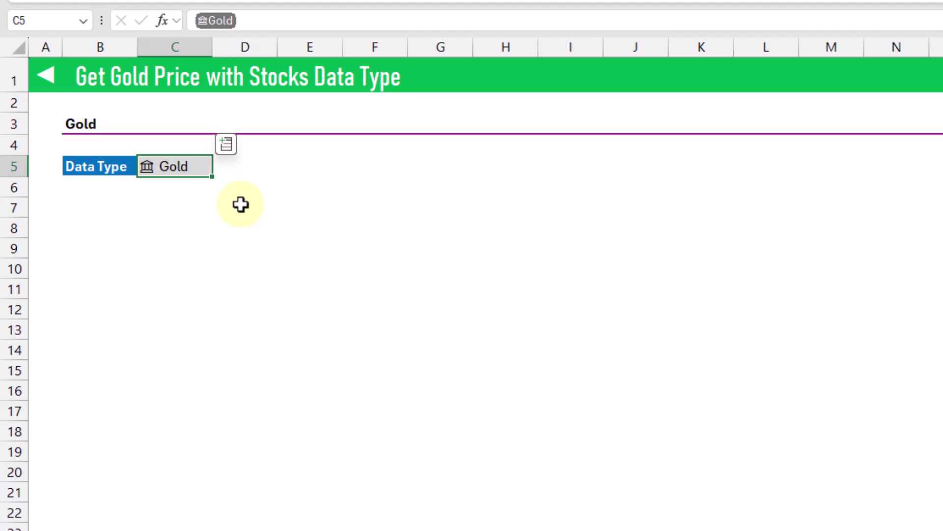
Extract Gold's price ($2,895.90) from the C5 data card into D5 and widen column D
{"action": "left_click", "coordinate": [147, 168]}
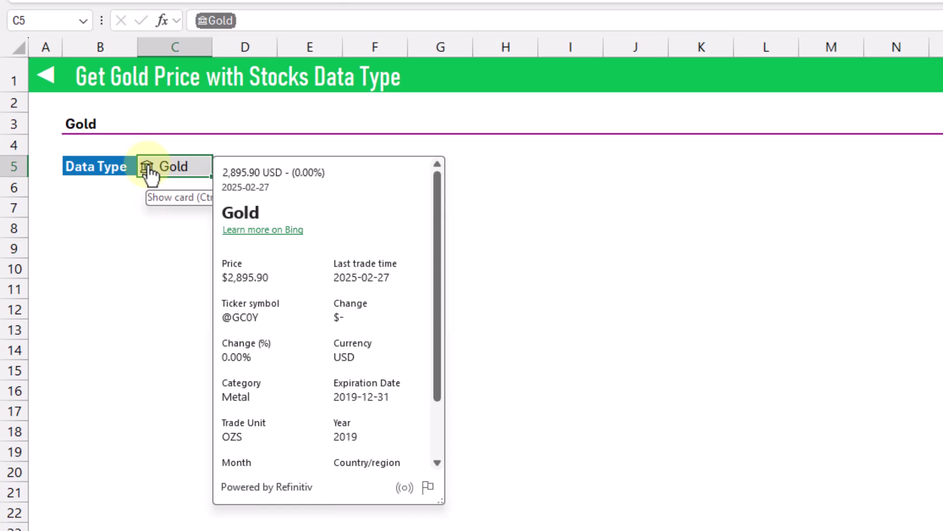
{"action": "mouse_move", "coordinate": [263, 279]}
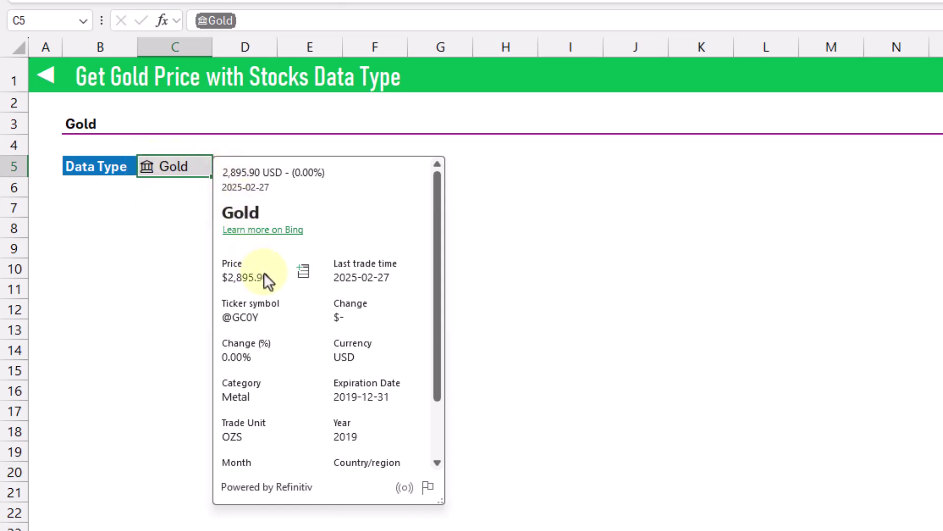
{"action": "left_click", "coordinate": [304, 271]}
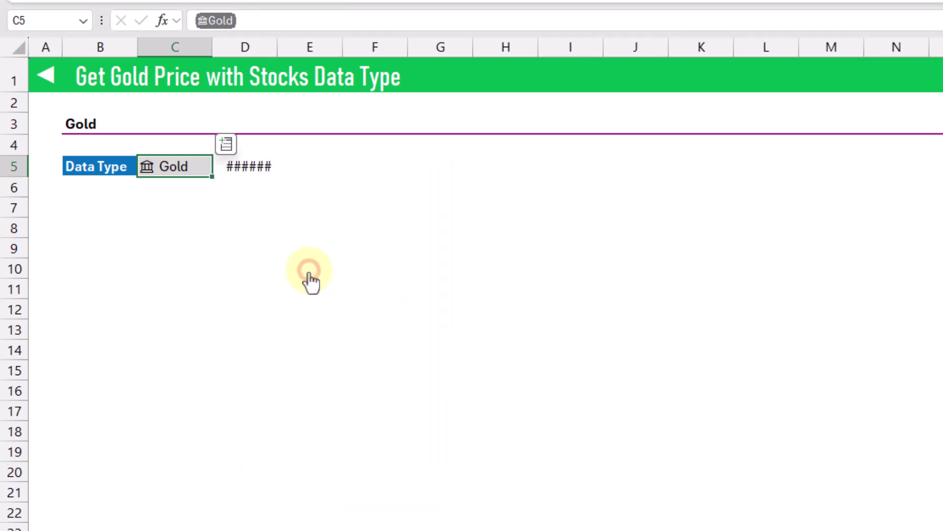
{"action": "left_click_drag", "start_coordinate": [275, 44], "coordinate": [306, 45]}
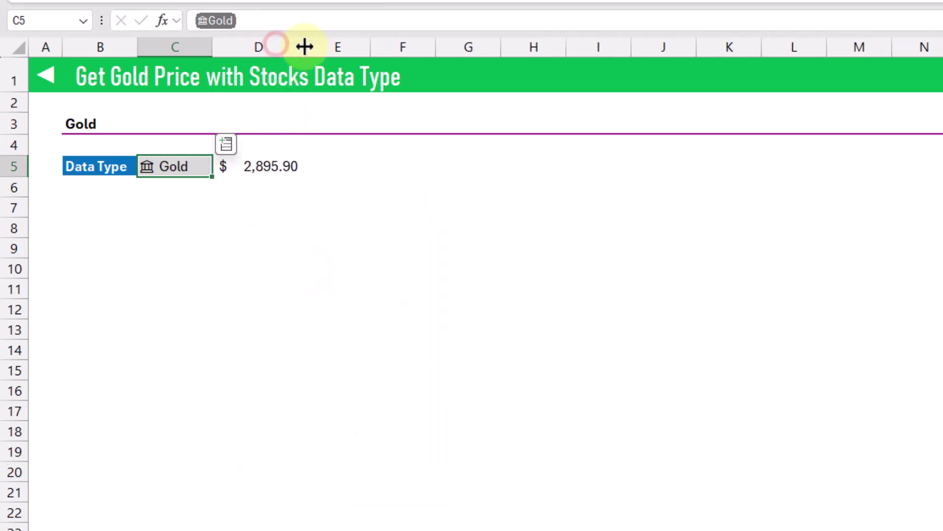
{"action": "left_click", "coordinate": [274, 159]}
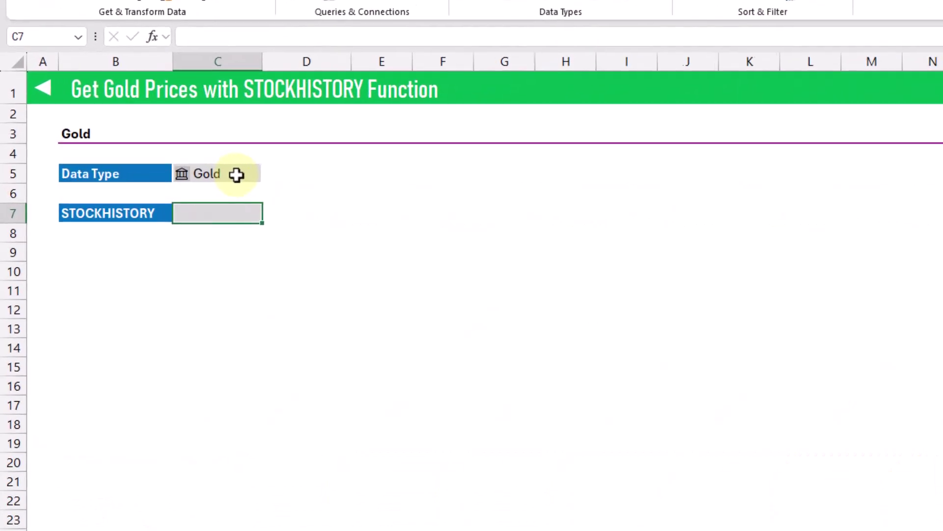
Enter =STOCKHISTORY(C5,TODAY()-30,TODAY()) in C7 to list Gold's prices for the last 30 days
{"action": "left_click", "coordinate": [236, 174]}
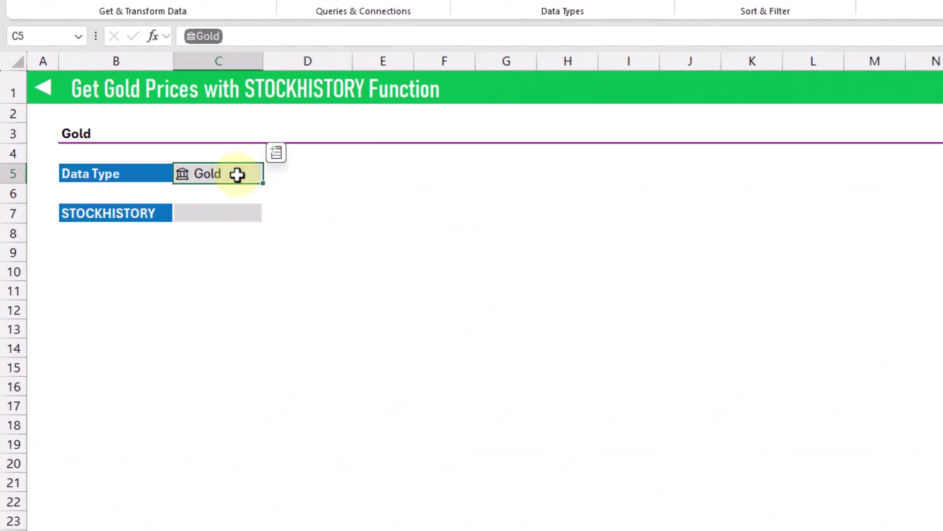
{"action": "left_click", "coordinate": [229, 215]}
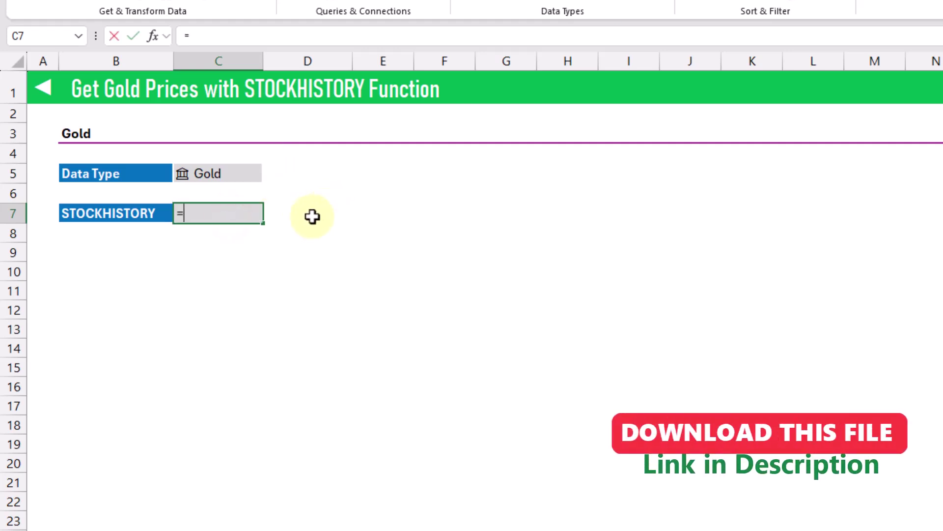
{"action": "type", "text": "=sto"}
{"action": "key", "text": "Tab"}
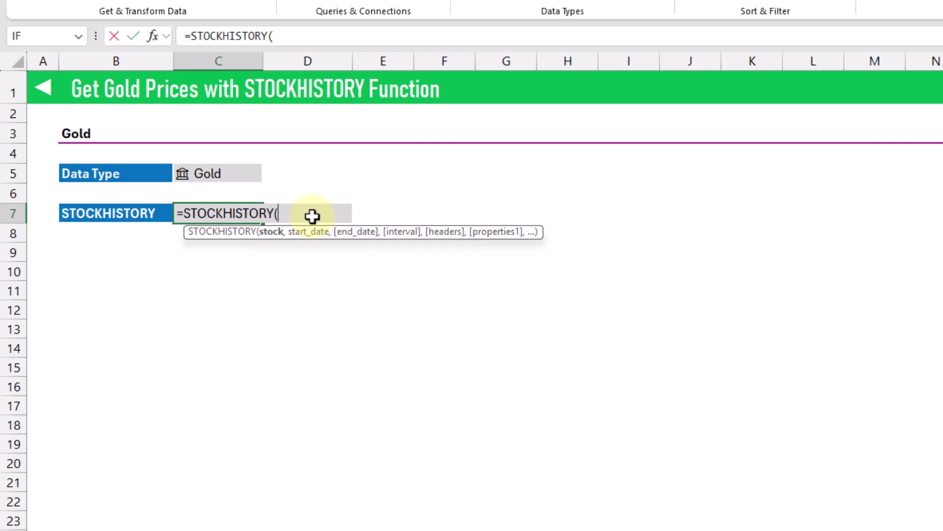
{"action": "left_click", "coordinate": [244, 171]}
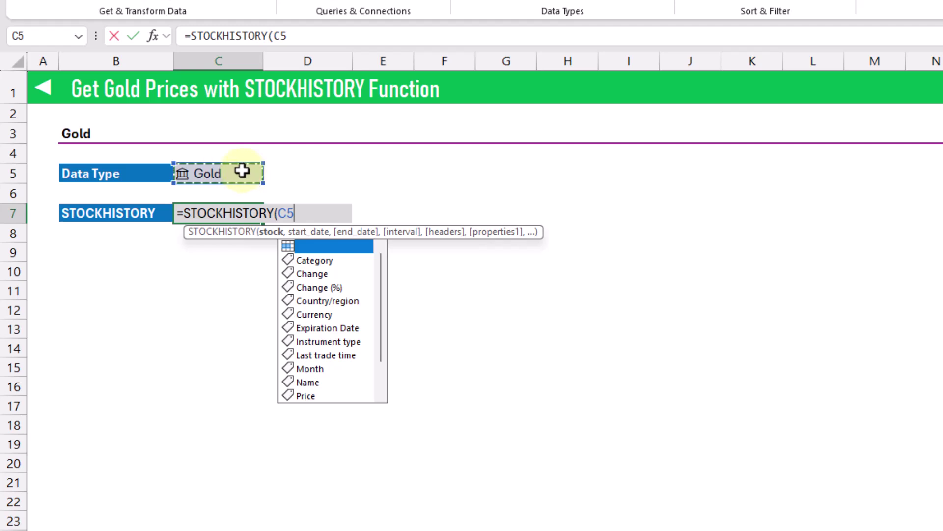
{"action": "type", "text": ","}
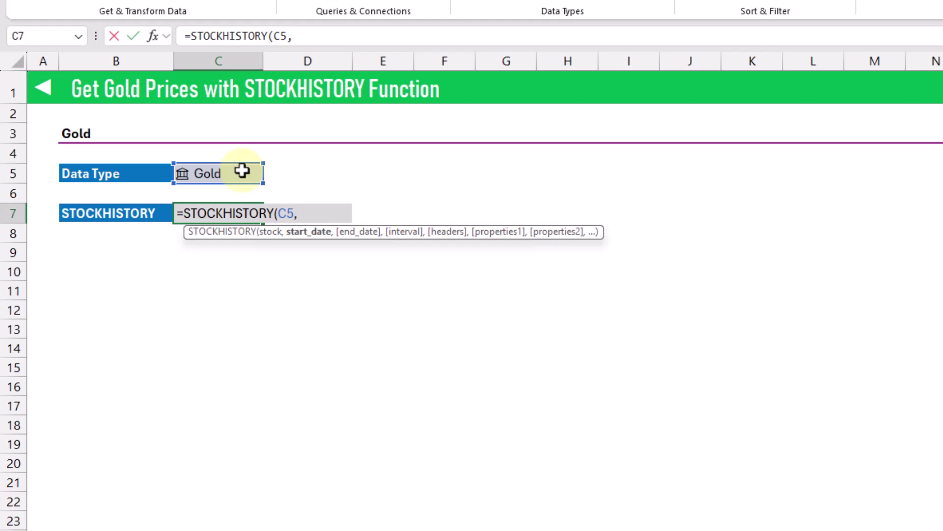
{"action": "type", "text": "to"}
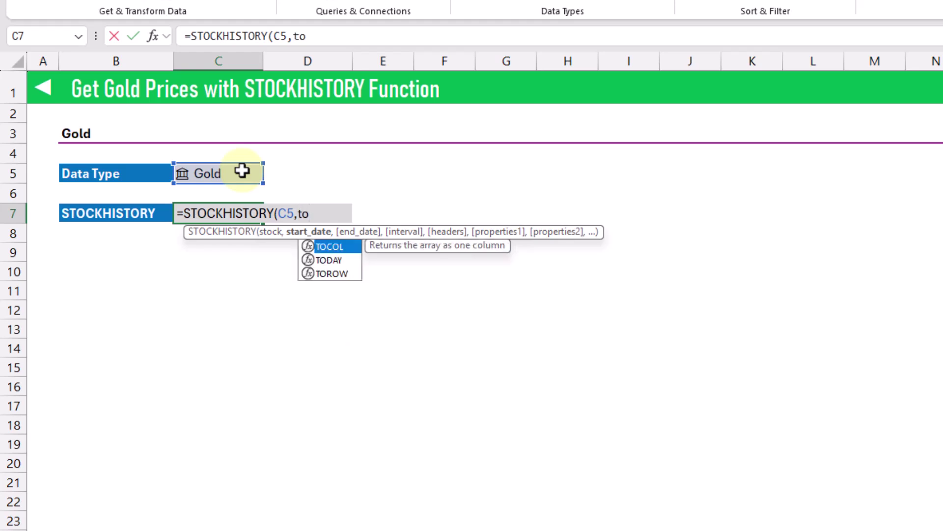
{"action": "key", "text": "Down"}
{"action": "key", "text": "Tab"}
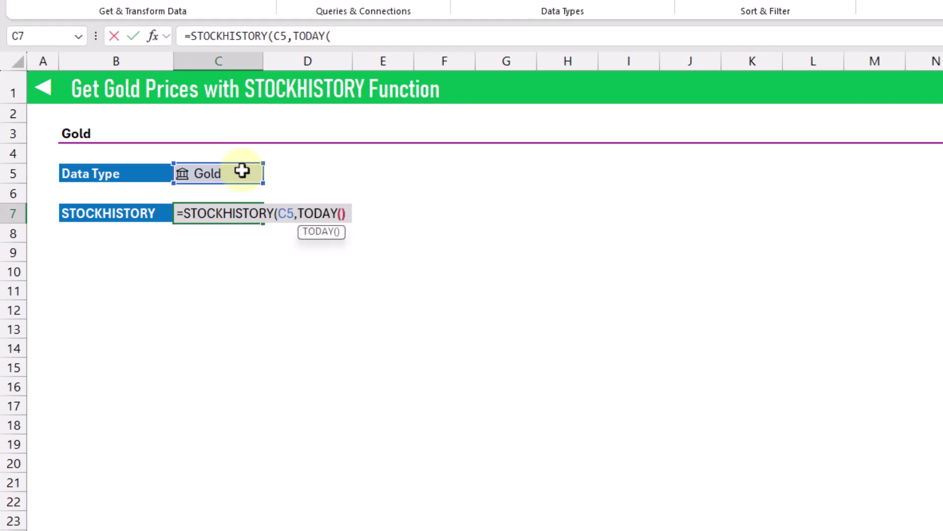
{"action": "type", "text": ")-30"}
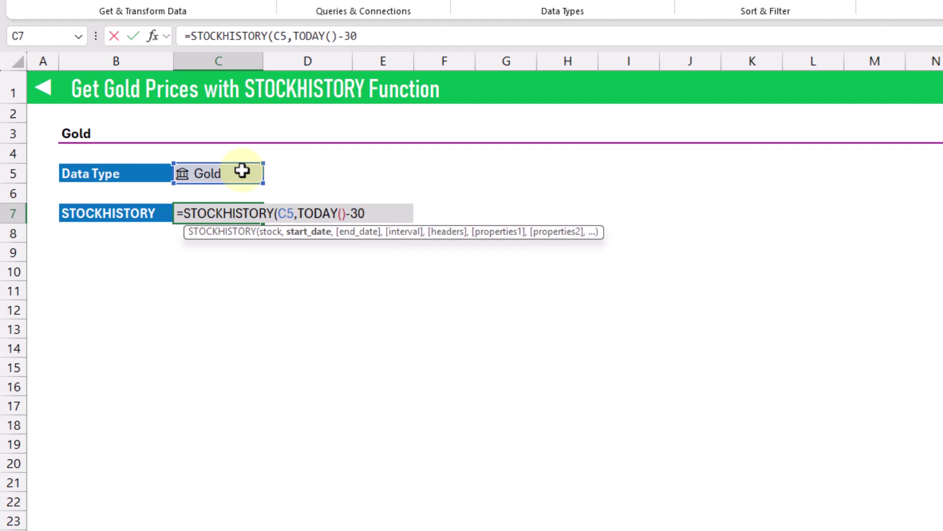
{"action": "type", "text": ","}
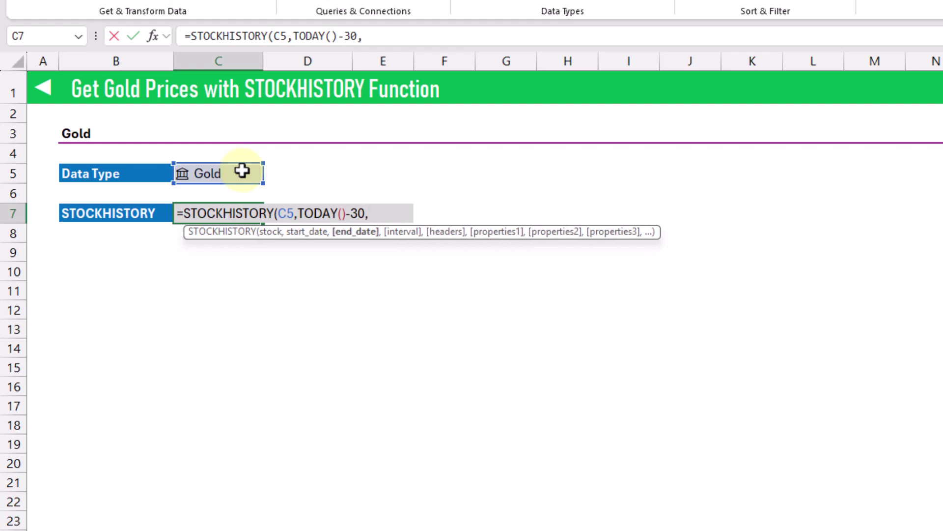
{"action": "type", "text": "today"}
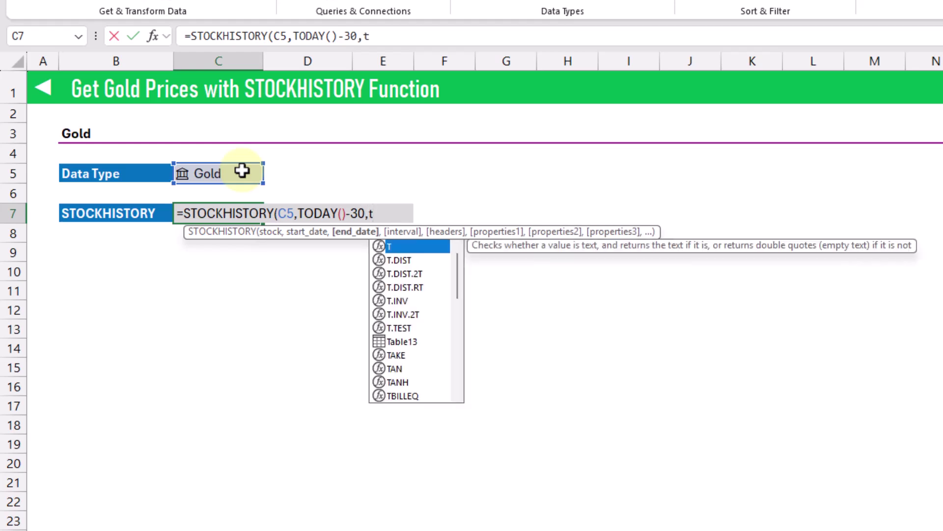
{"action": "key", "text": "Tab"}
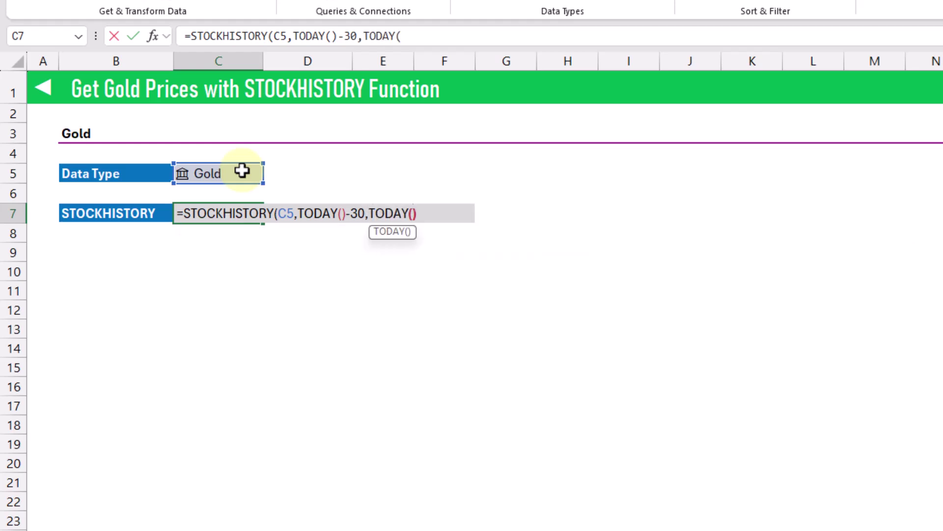
{"action": "type", "text": "))"}
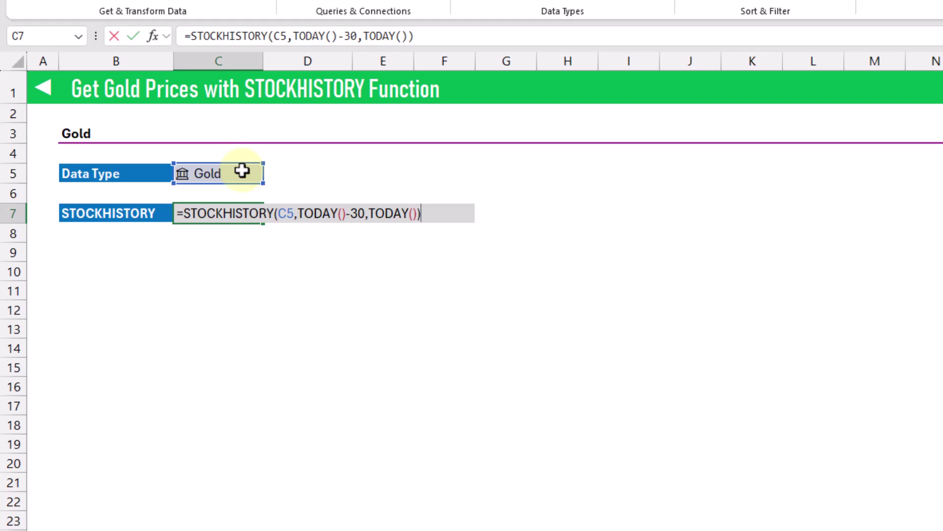
{"action": "key", "text": "Return"}
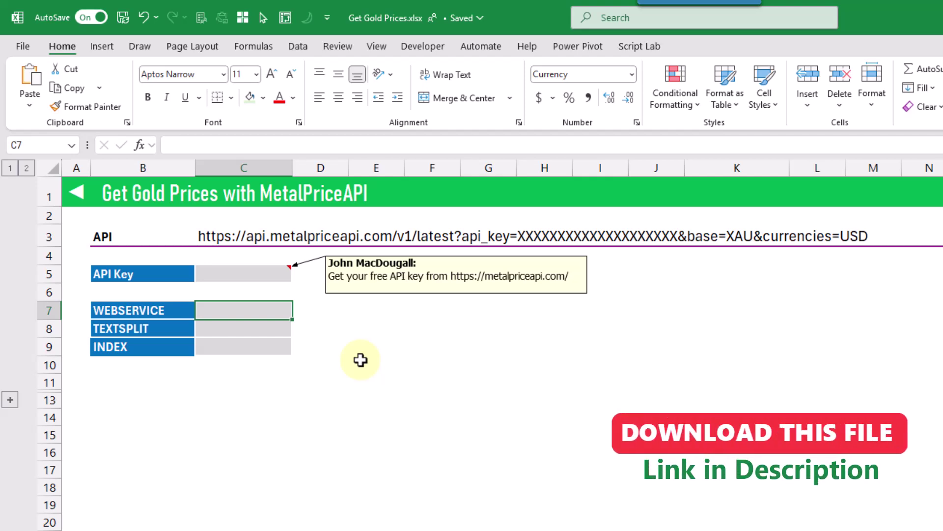
{"action": "left_click", "coordinate": [239, 239]}
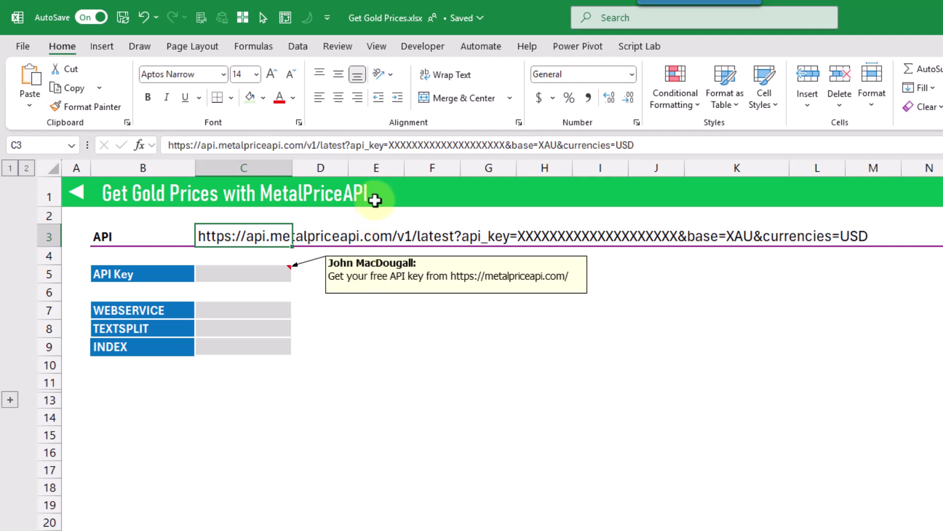
{"action": "left_click", "coordinate": [393, 145]}
{"action": "left_click_drag", "start_coordinate": [393, 146], "coordinate": [506, 147]}
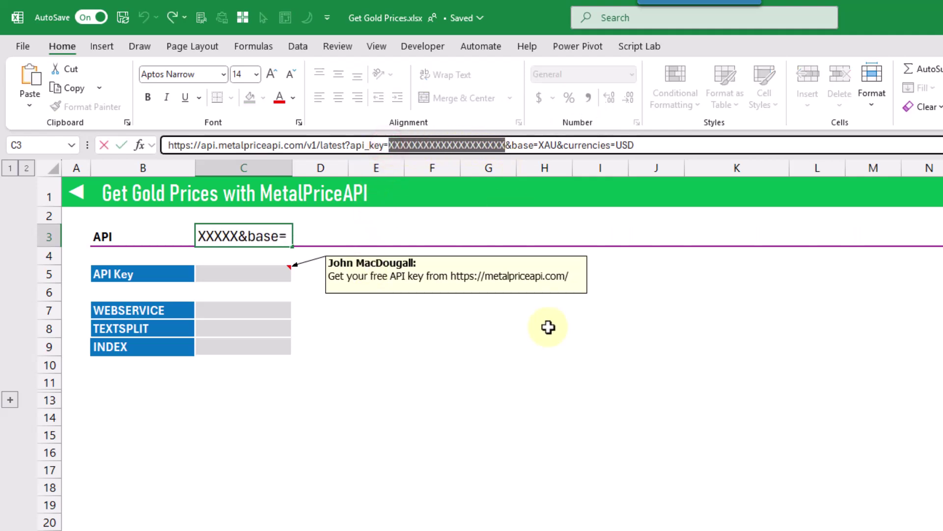
{"action": "left_click_drag", "start_coordinate": [645, 145], "coordinate": [156, 153]}
{"action": "key", "text": "Escape"}
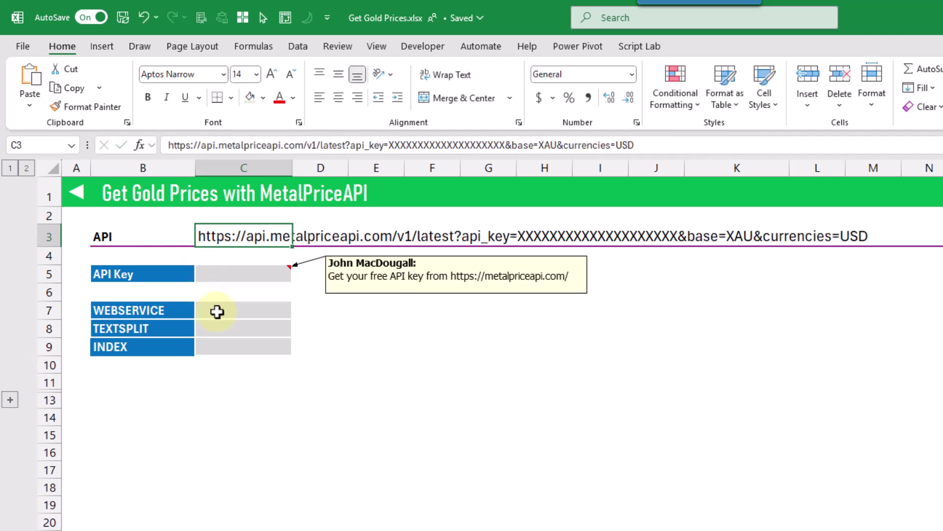
{"action": "left_click", "coordinate": [216, 311]}
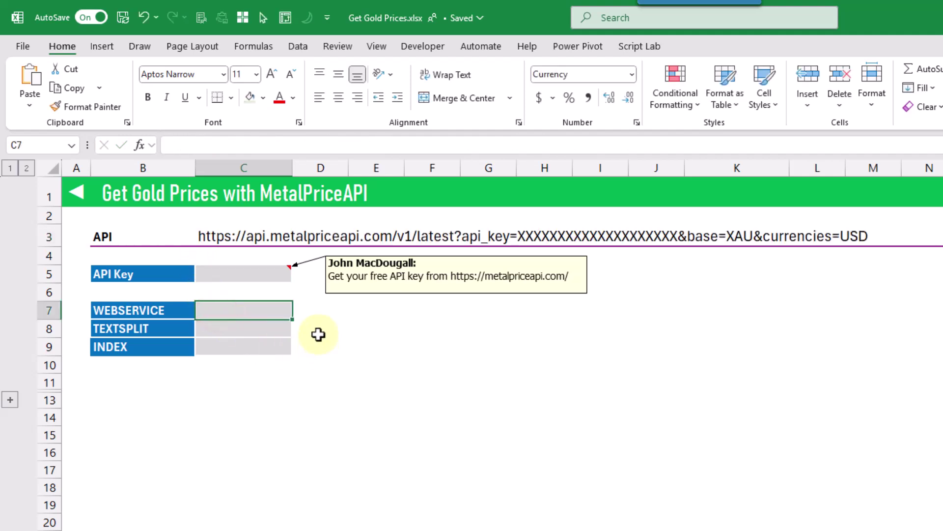
Start a WEBSERVICE formula in C7 containing the pasted MetalPriceAPI URL
{"action": "type", "text": "=webs"}
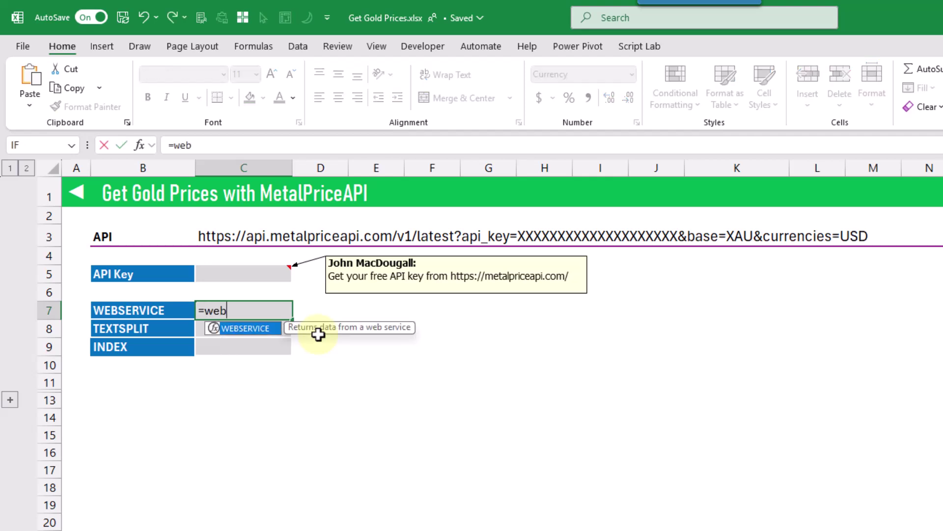
{"action": "key", "text": "Tab"}
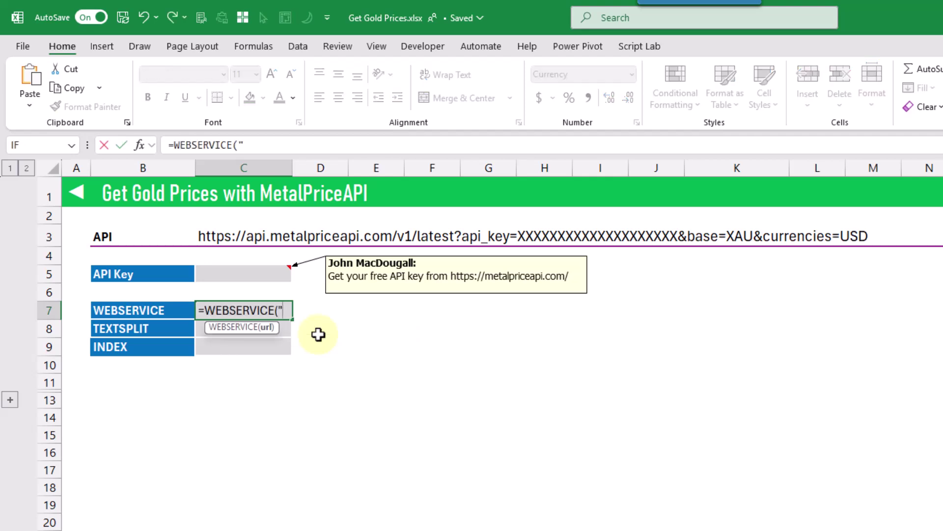
{"action": "type", "text": "\""}
{"action": "key", "text": "ctrl+v"}
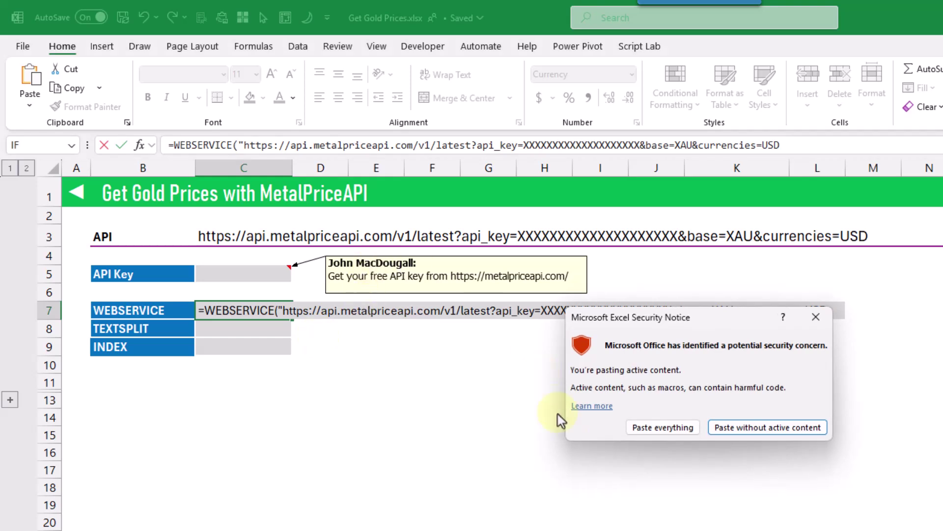
{"action": "left_click", "coordinate": [644, 427]}
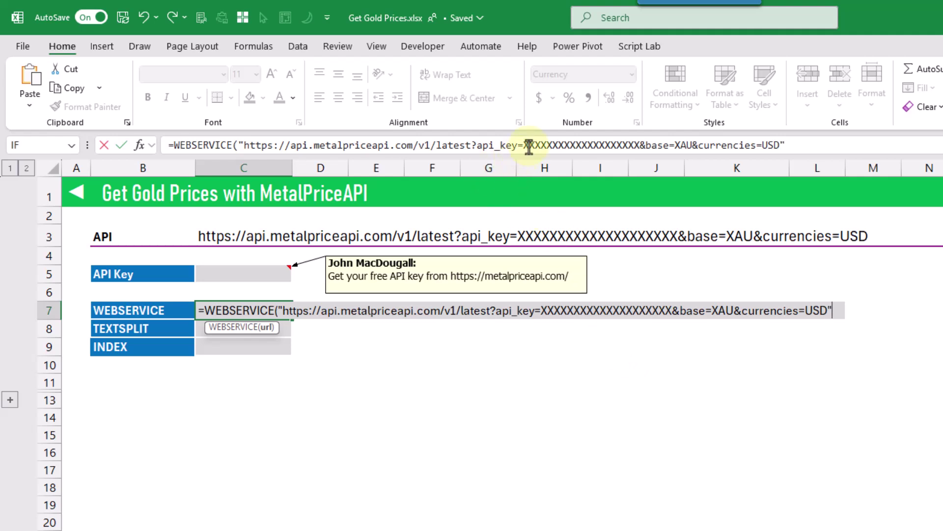
Replace the URL's placeholder API key with "&C5&" and enter the WEBSERVICE formula
{"action": "left_click_drag", "start_coordinate": [522, 145], "coordinate": [639, 147]}
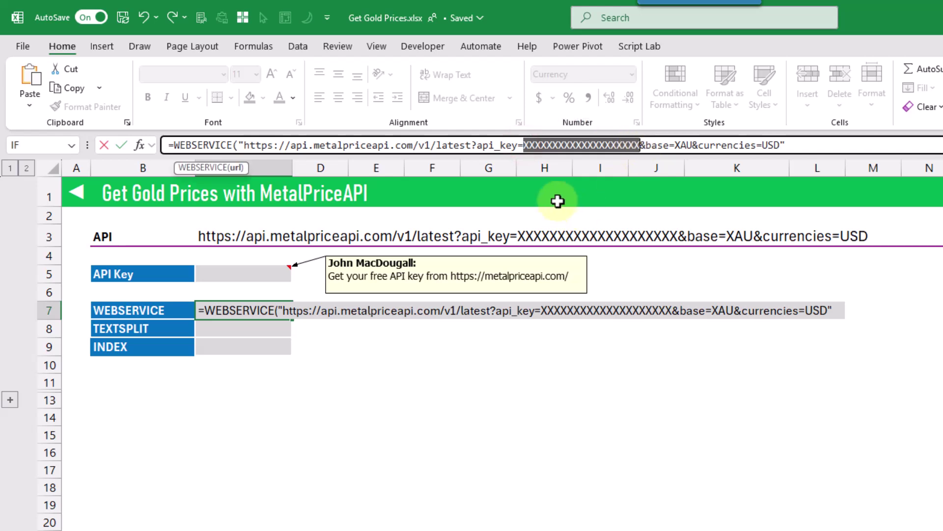
{"action": "type", "text": "\"\""}
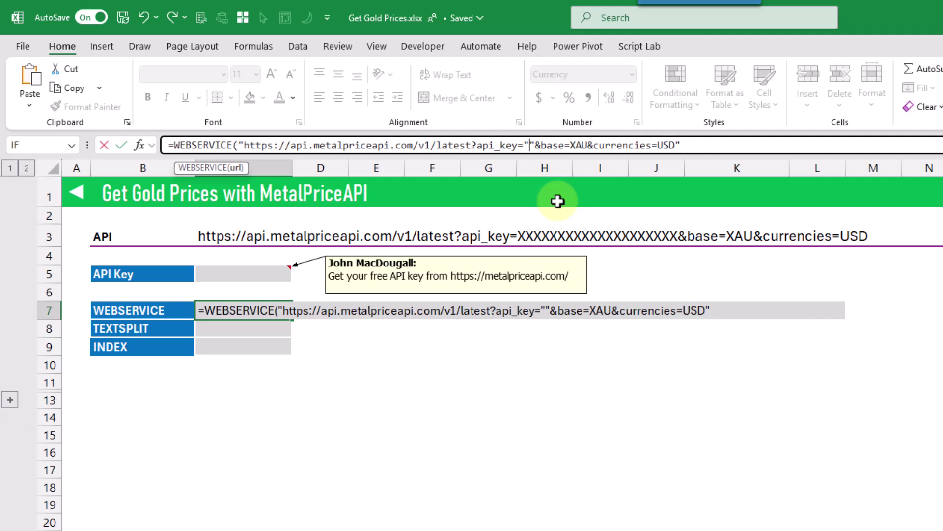
{"action": "type", "text": "&&"}
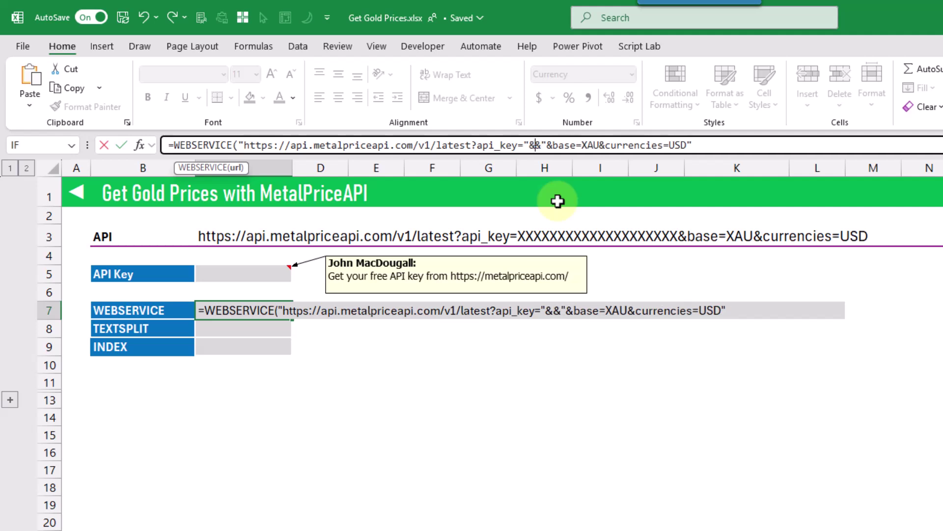
{"action": "key", "text": "Left"}
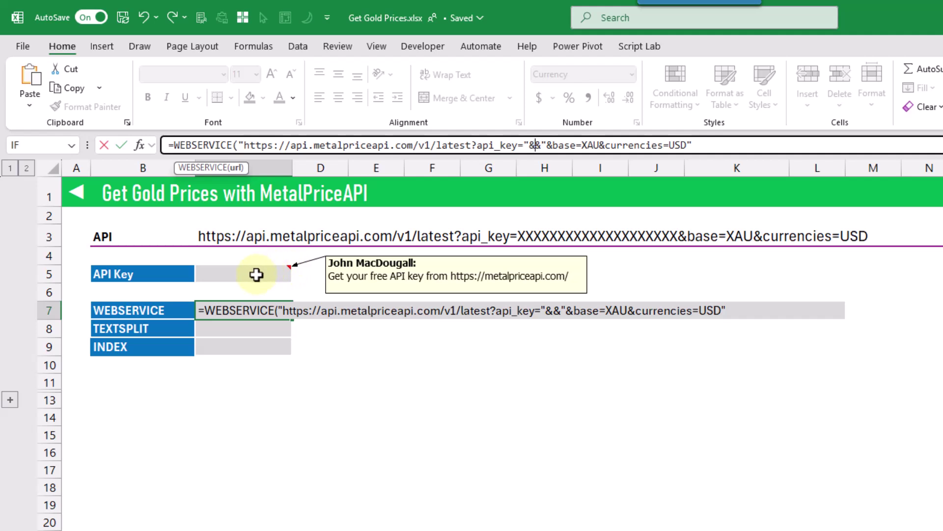
{"action": "left_click", "coordinate": [256, 274]}
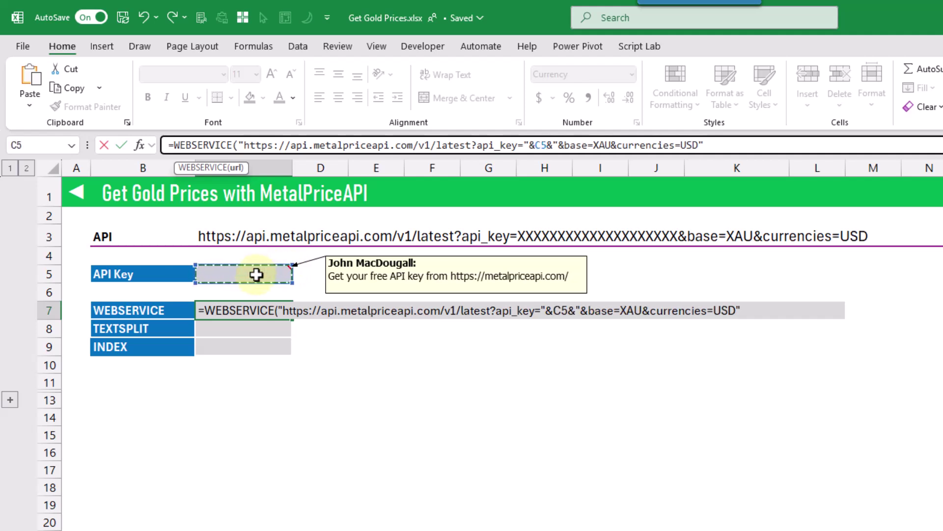
{"action": "left_click", "coordinate": [731, 145]}
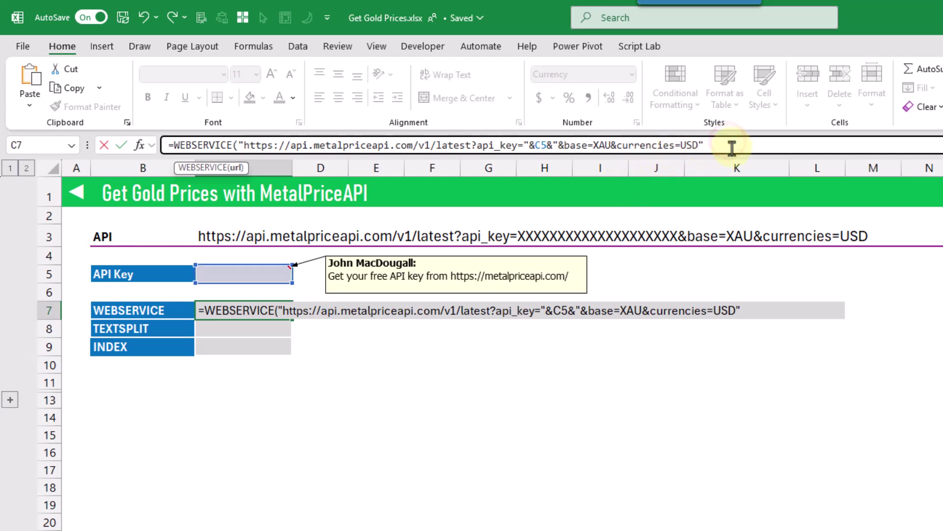
{"action": "type", "text": ")"}
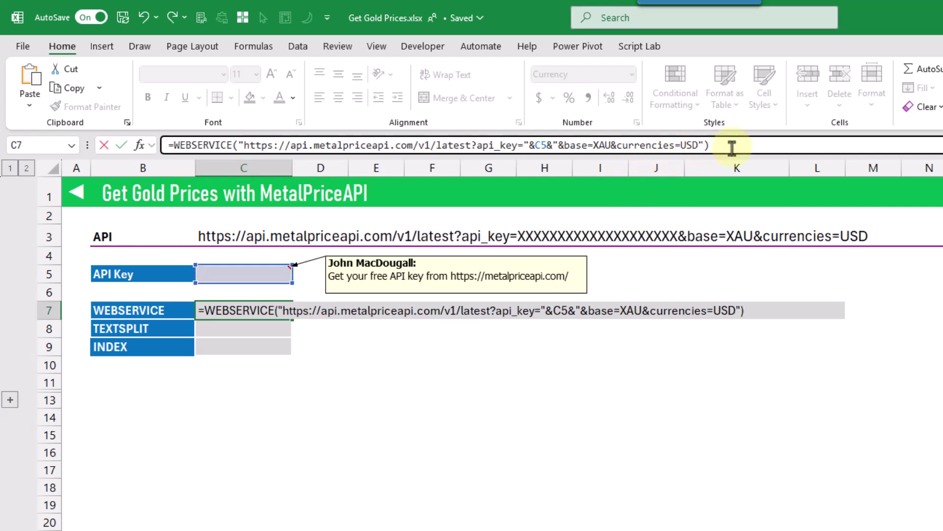
{"action": "key", "text": "Return"}
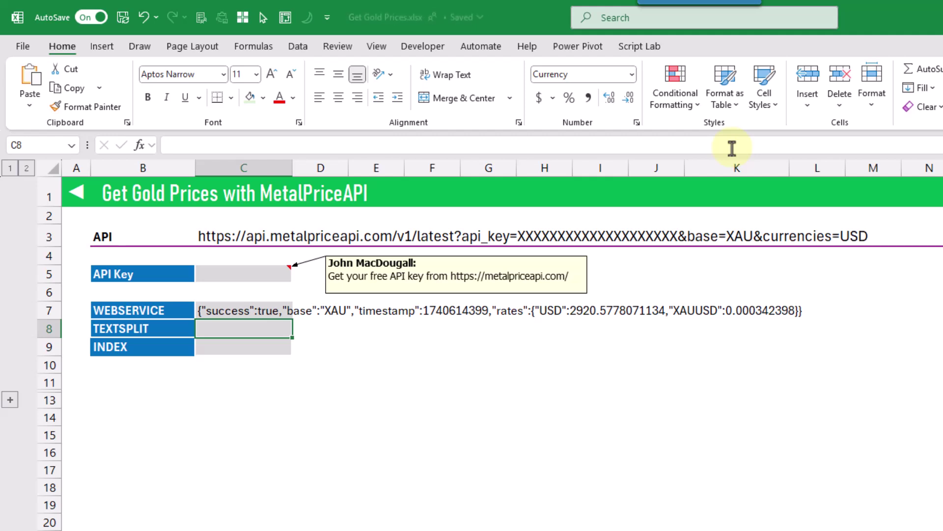
{"action": "key", "text": "Up"}
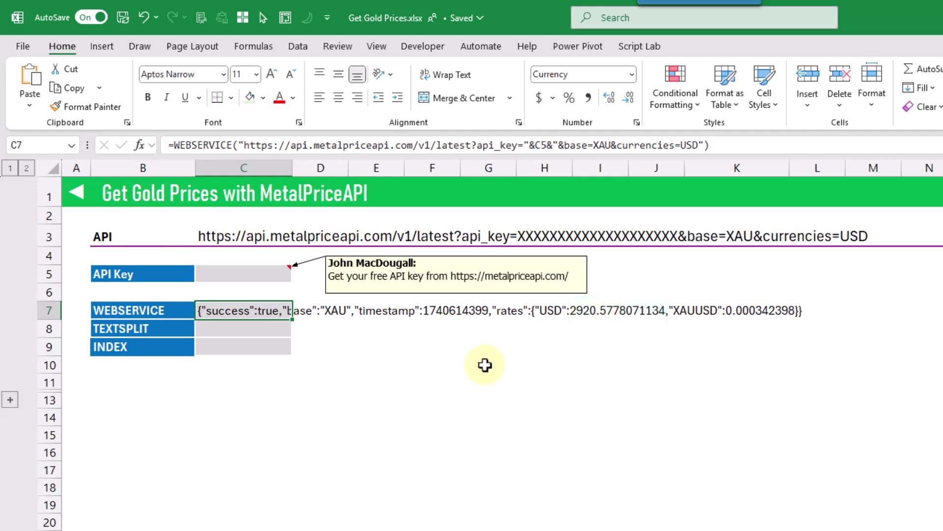
Begin =TEXTSPLIT(C7,{ in C8, using the JSON response in C7 as the text
{"action": "left_click", "coordinate": [259, 328]}
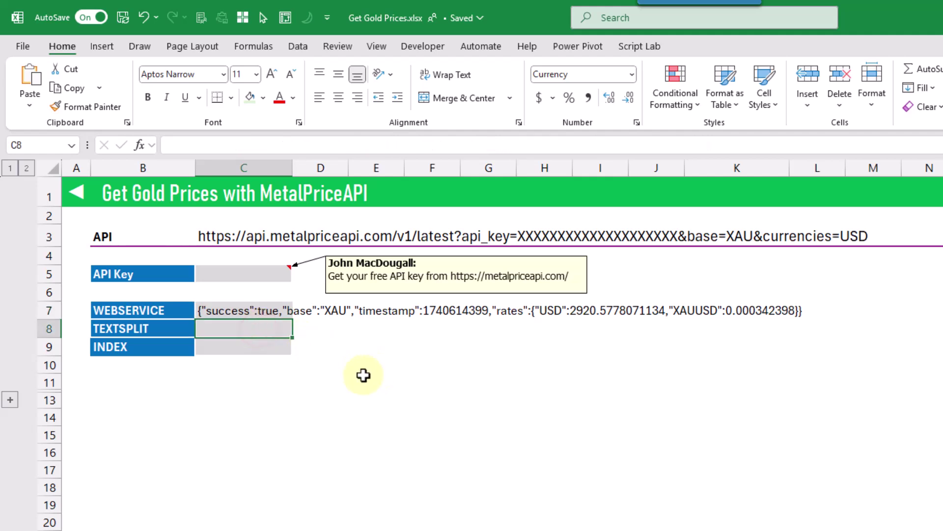
{"action": "type", "text": "=te"}
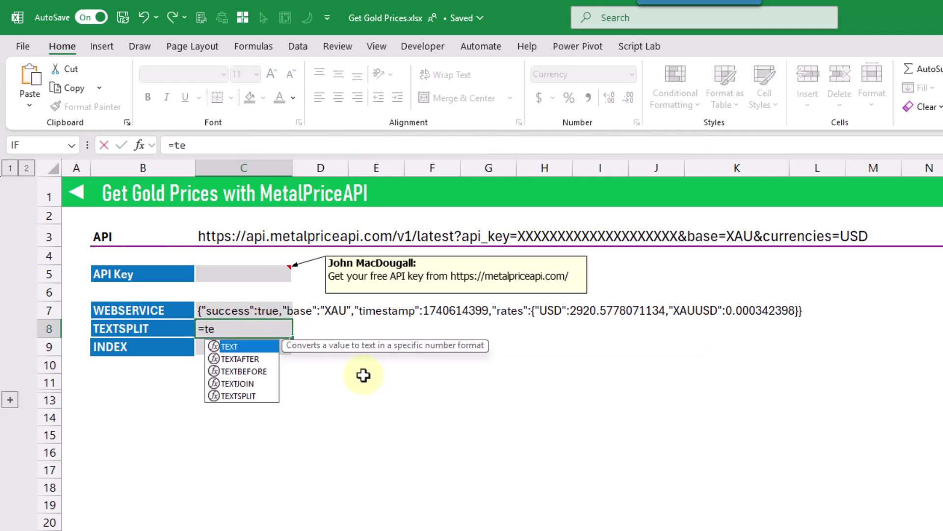
{"action": "key", "text": "Down"}
{"action": "key", "text": "Down"}
{"action": "key", "text": "Down"}
{"action": "key", "text": "Down"}
{"action": "key", "text": "Tab"}
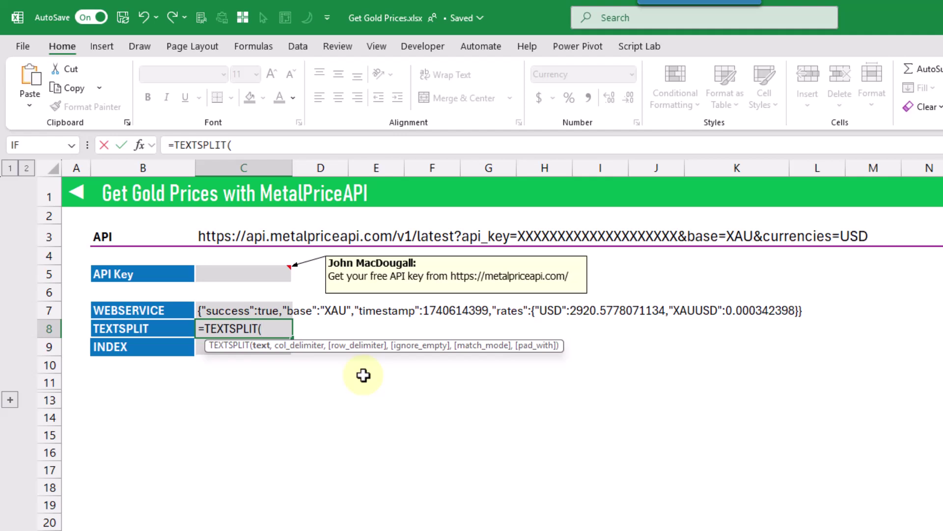
{"action": "left_click", "coordinate": [269, 310]}
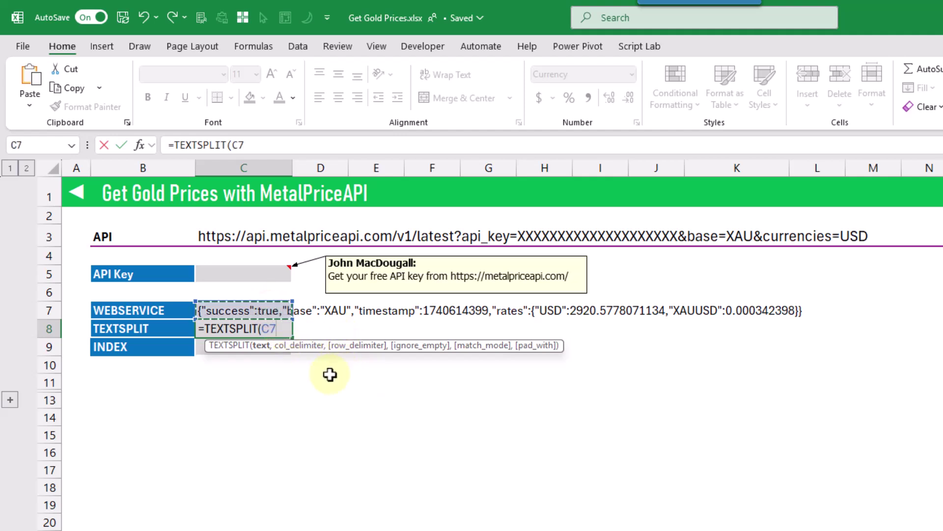
{"action": "type", "text": ","}
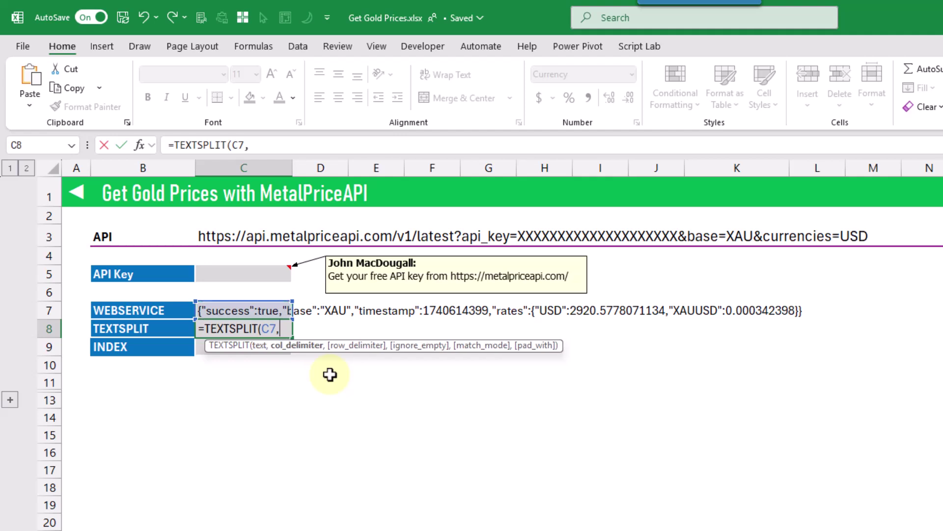
{"action": "type", "text": "{}"}
Complete =TEXTSPLIT(C7,{":",","}) in C8 so the gold price 2920.5778071134 spills into K8
{"action": "key", "text": "Return"}
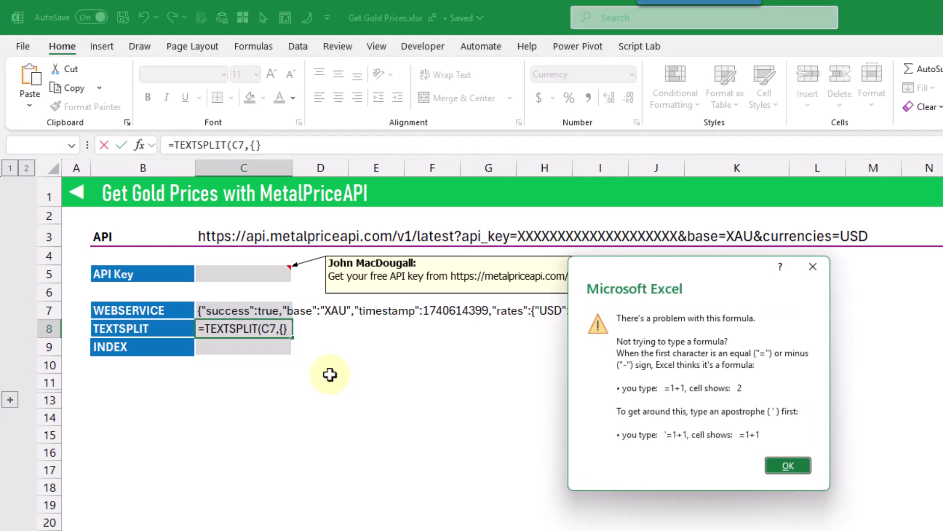
{"action": "left_click", "coordinate": [780, 468]}
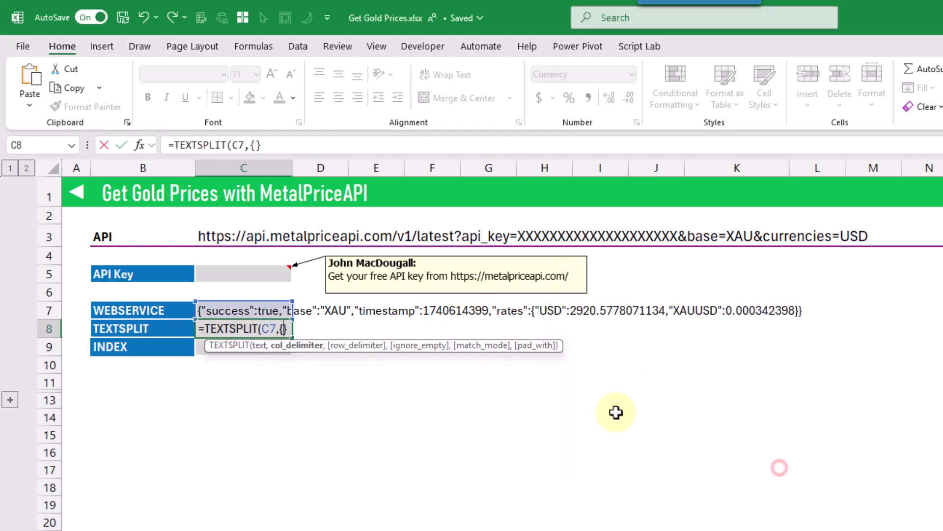
{"action": "left_click", "coordinate": [258, 145]}
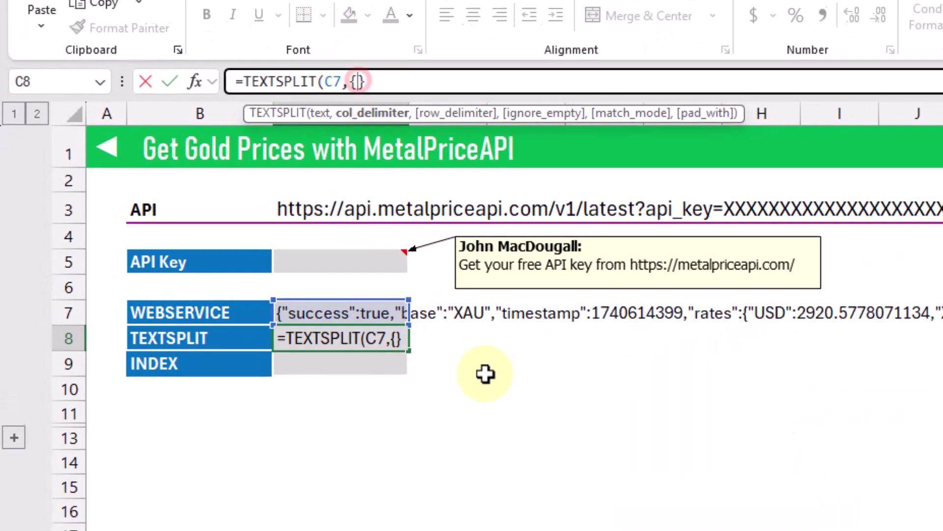
{"action": "type", "text": "\""}
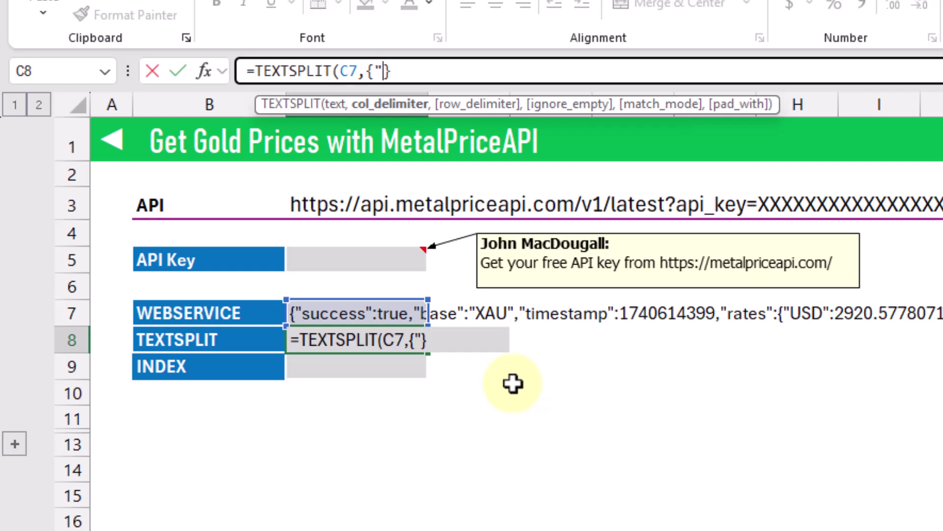
{"action": "type", "text": ":\","}
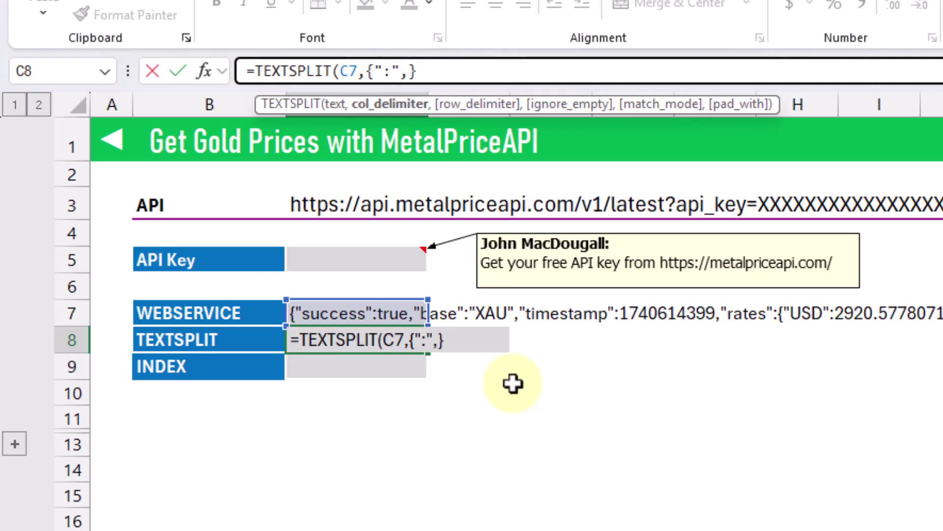
{"action": "type", "text": "\""}
{"action": "type", "text": ",\""}
{"action": "type", "text": ")"}
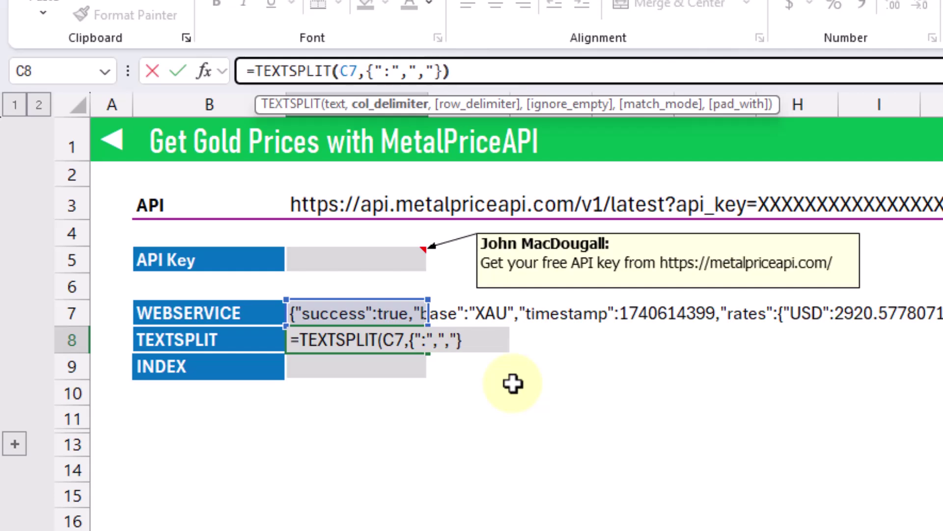
{"action": "key", "text": "Return"}
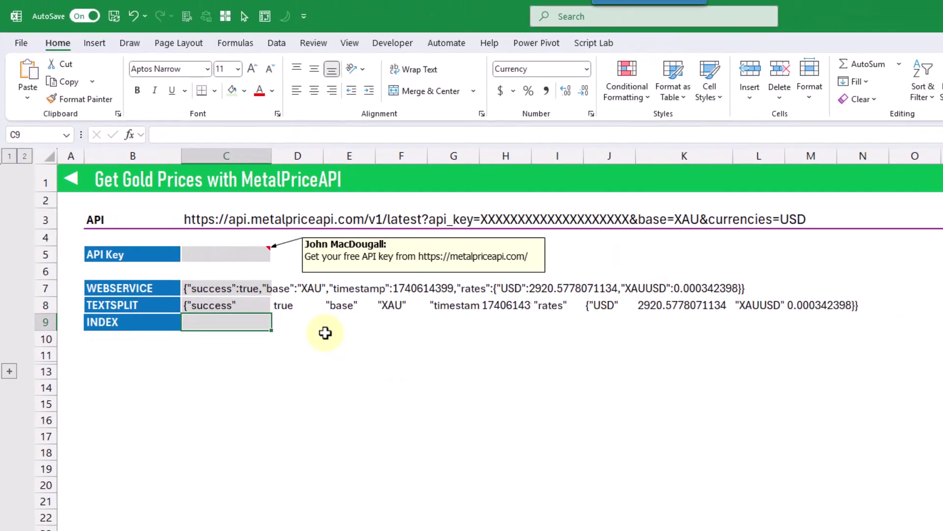
{"action": "key", "text": "Up"}
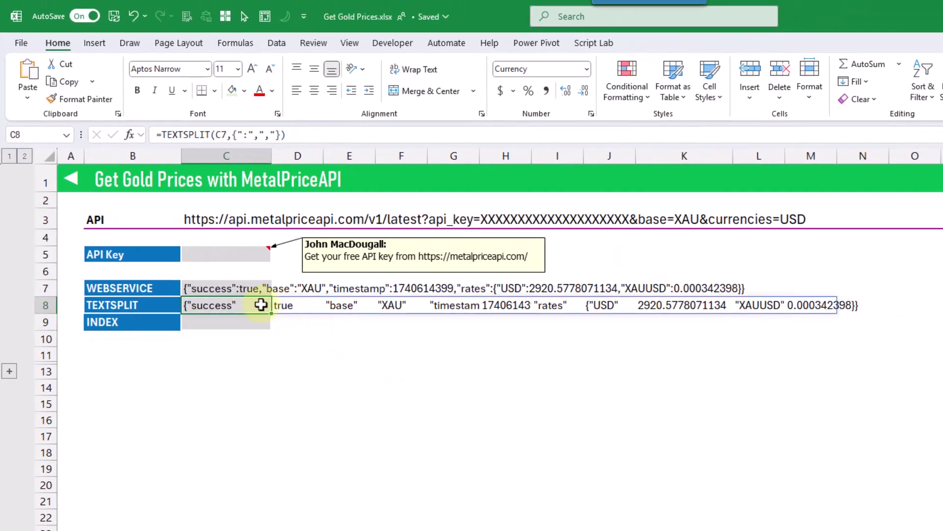
{"action": "left_click", "coordinate": [666, 306]}
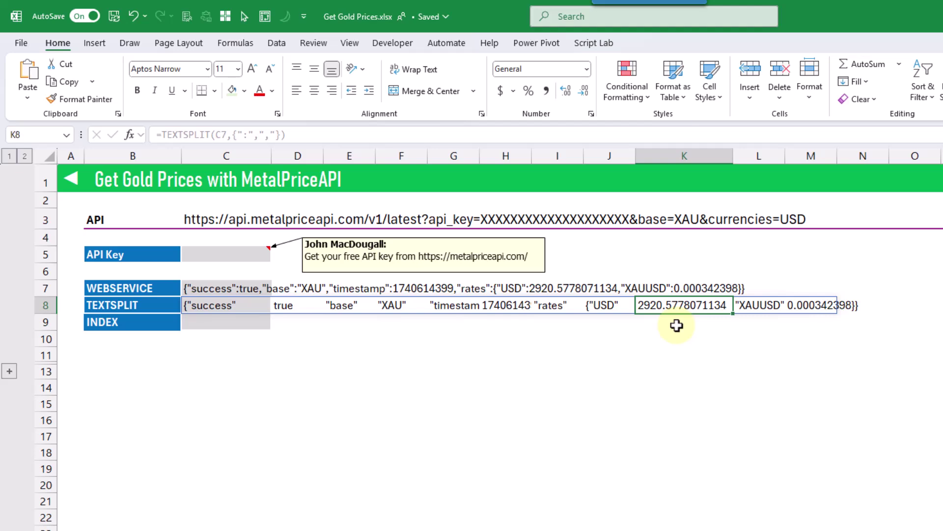
{"action": "left_click", "coordinate": [231, 320]}
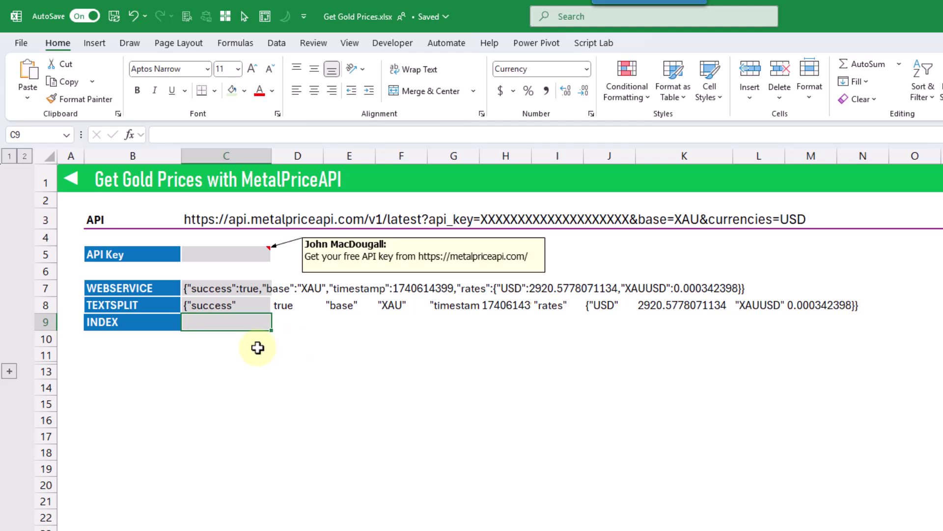
Enter =INDEX(C8#,1,9) in C9 to pull the ninth item of the split row
{"action": "type", "text": "=ind"}
{"action": "key", "text": "Tab"}
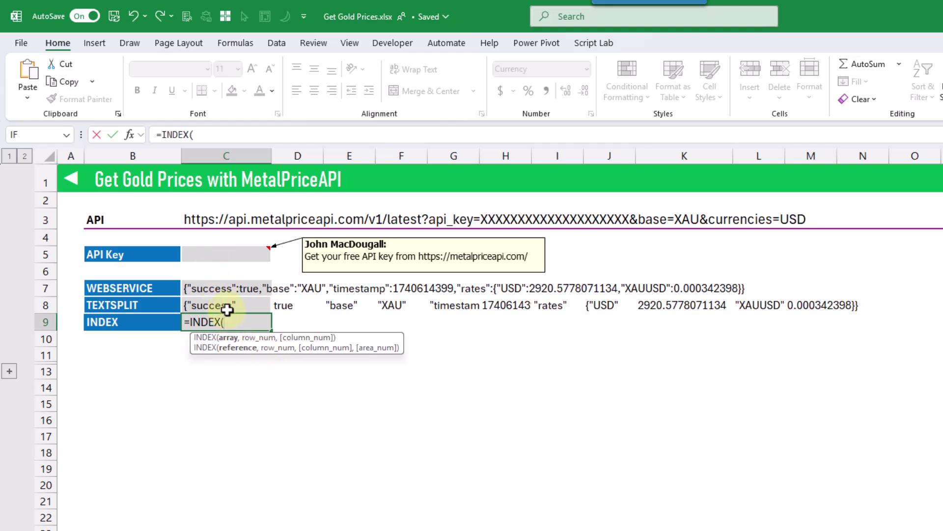
{"action": "left_click_drag", "start_coordinate": [224, 305], "coordinate": [827, 304]}
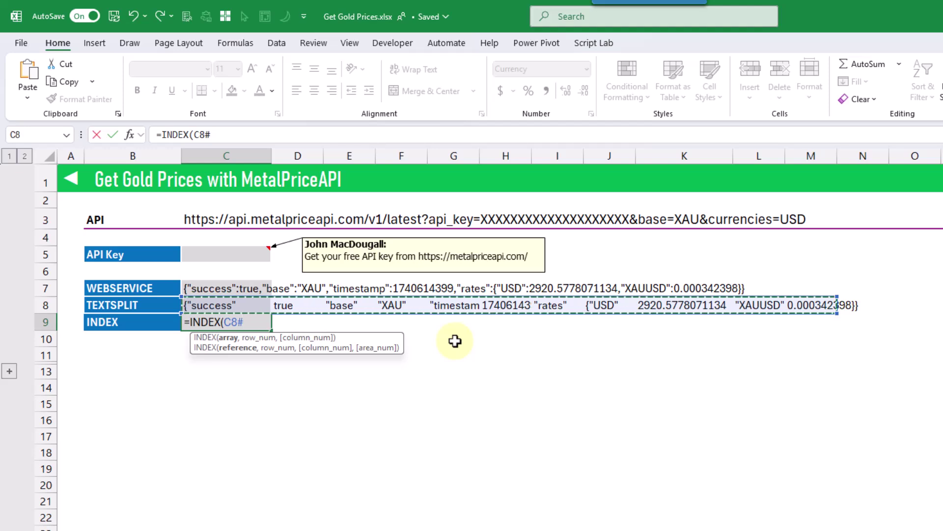
{"action": "type", "text": ",1"}
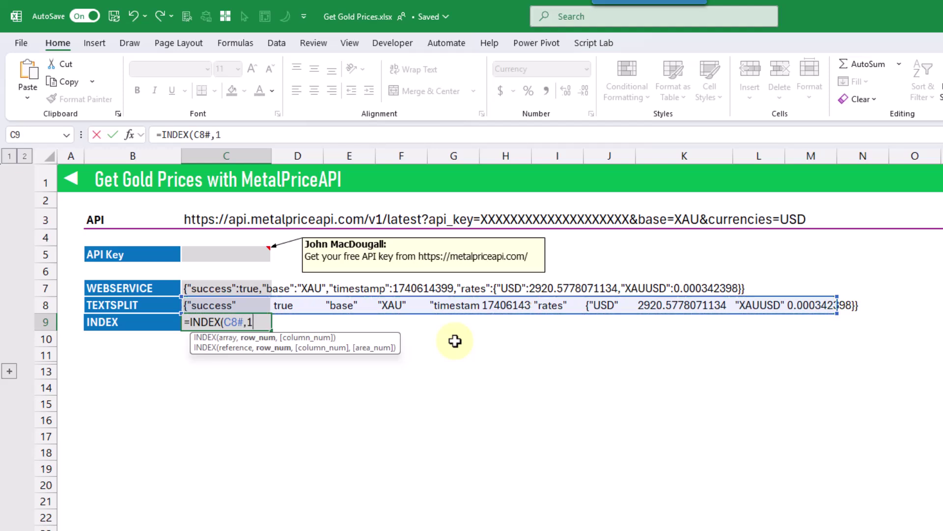
{"action": "type", "text": ",9"}
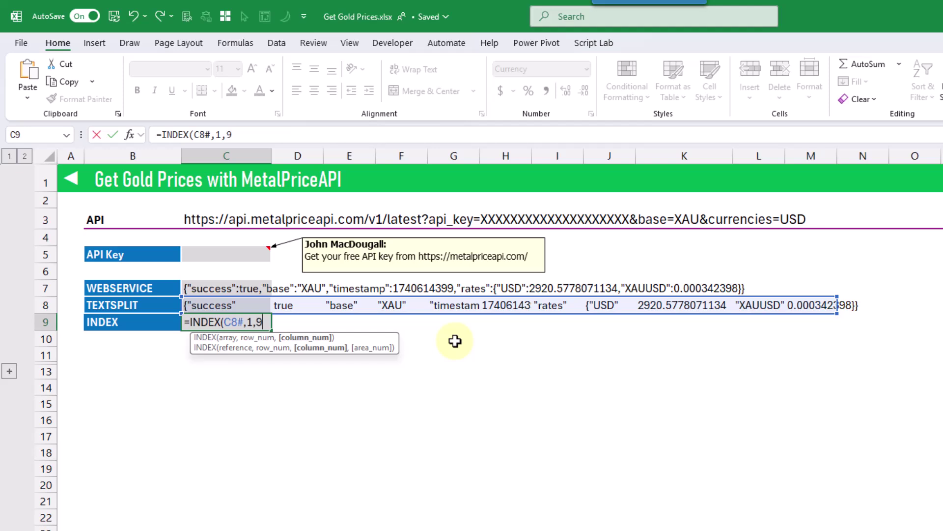
{"action": "type", "text": ")"}
{"action": "key", "text": "Return"}
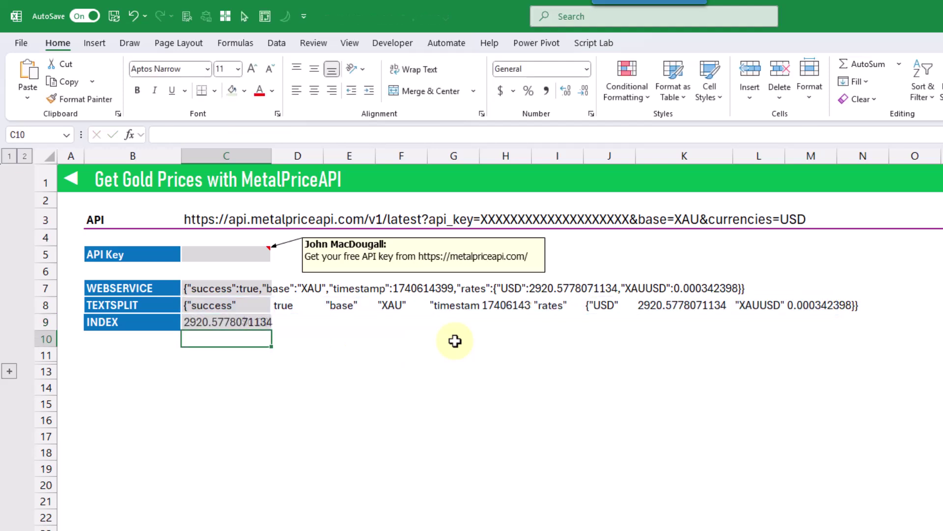
{"action": "key", "text": "Up"}
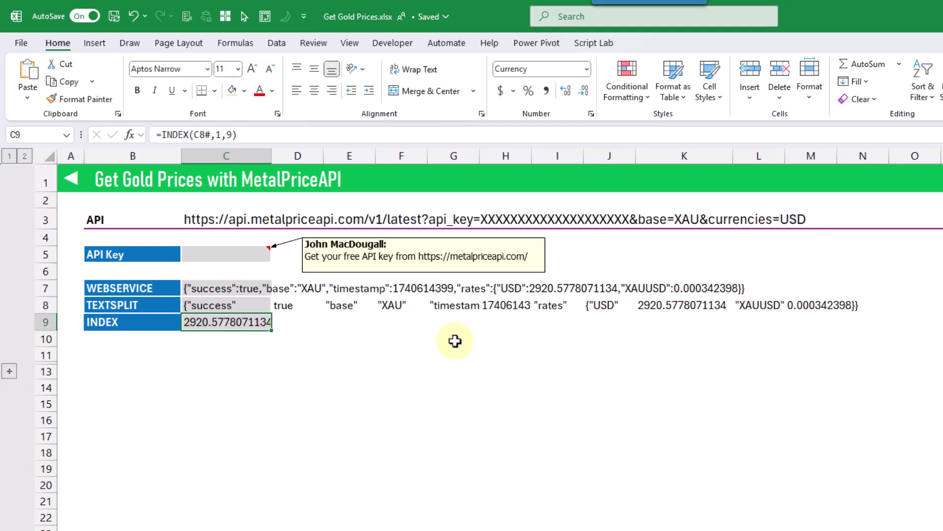
Prefix the INDEX formula with 1* so C9 shows the price as $2,920.58
{"action": "left_click", "coordinate": [160, 135]}
{"action": "type", "text": "1"}
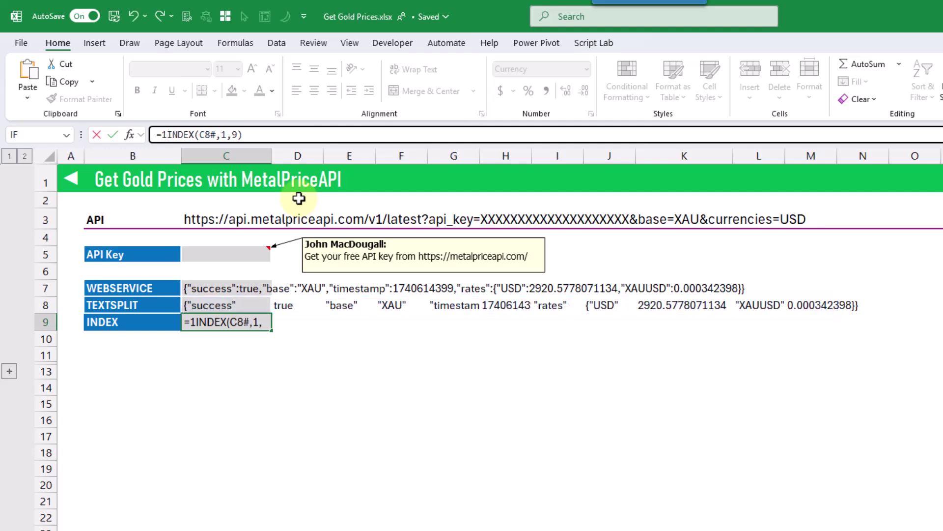
{"action": "type", "text": "*"}
{"action": "key", "text": "Return"}
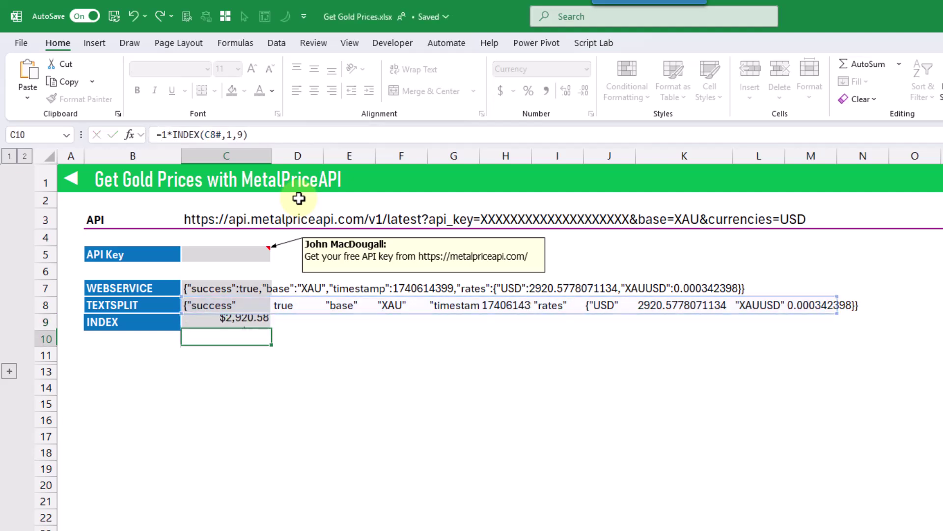
{"action": "key", "text": "Up"}
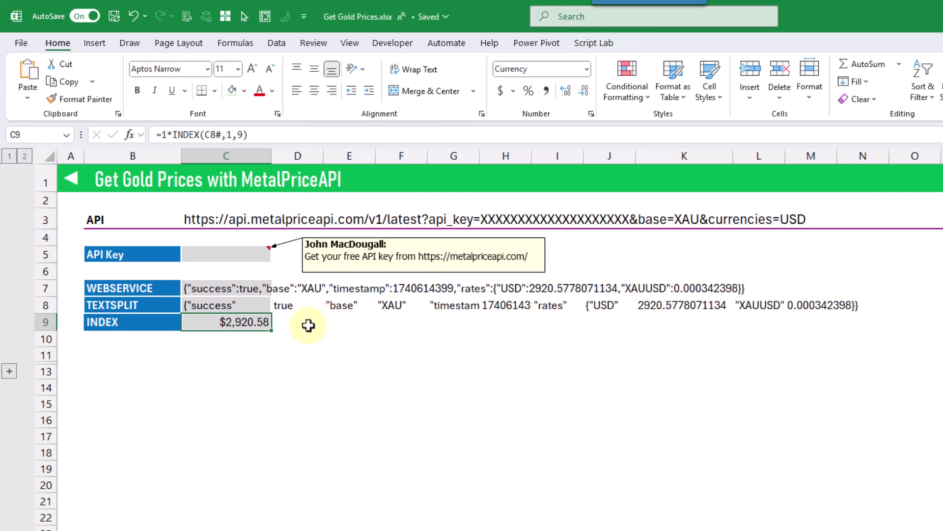
Expand hidden row 12, select C12, and enlarge the formula bar to show its LET formula
{"action": "left_click", "coordinate": [10, 372]}
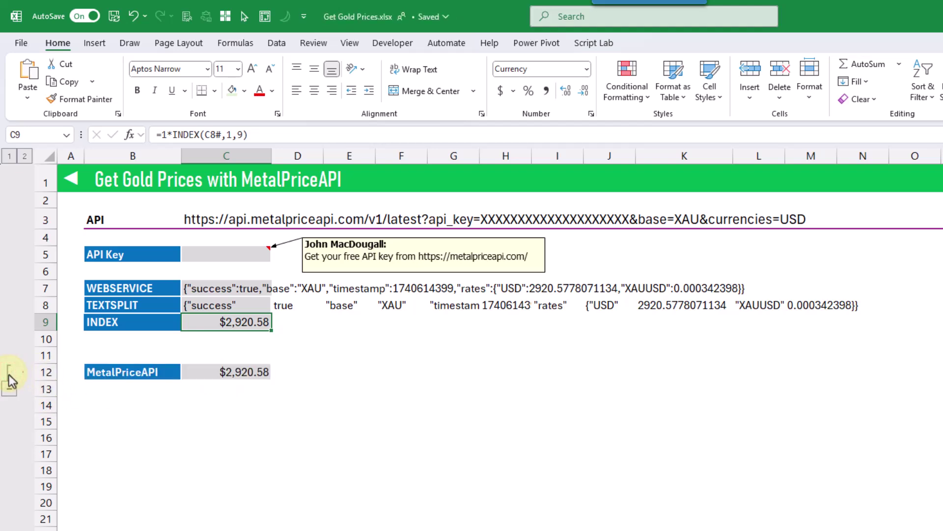
{"action": "left_click", "coordinate": [225, 374]}
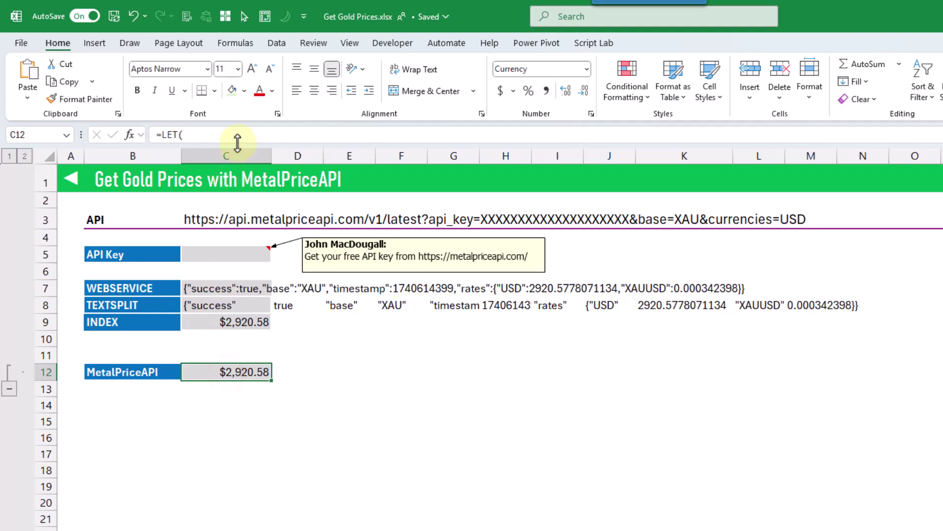
{"action": "left_click_drag", "start_coordinate": [238, 144], "coordinate": [240, 227]}
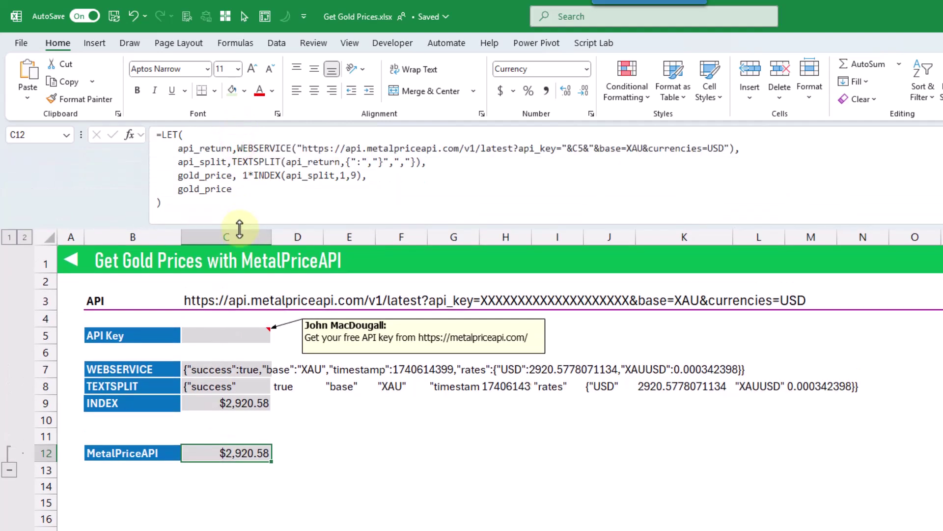